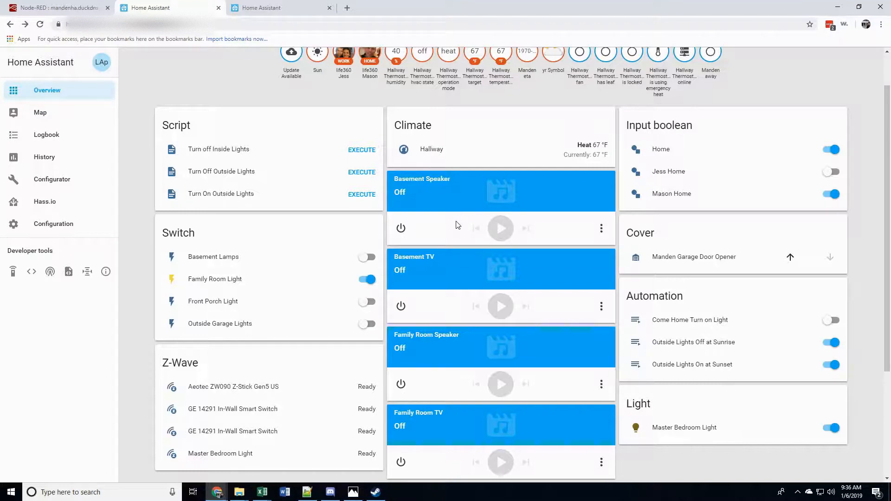
Step: Switch the Basement Lamps on and back off, and turn off the Family Room Light and Master Bedroom Light
click(367, 259)
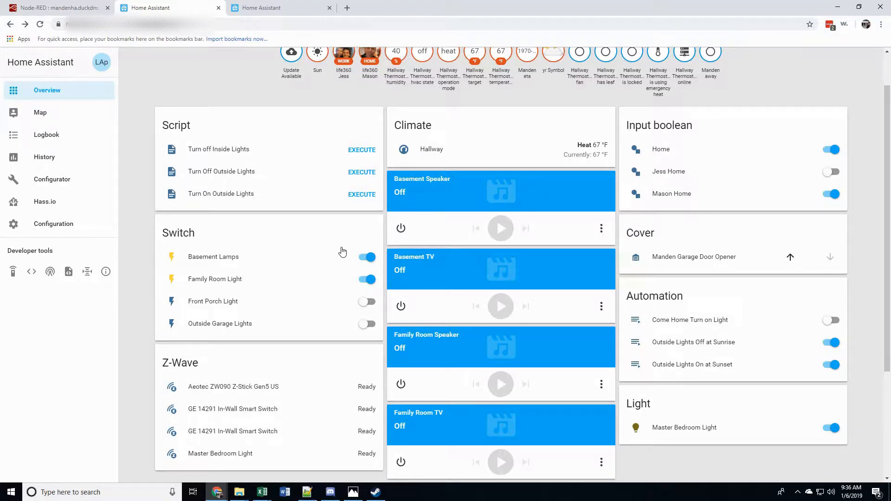
click(369, 260)
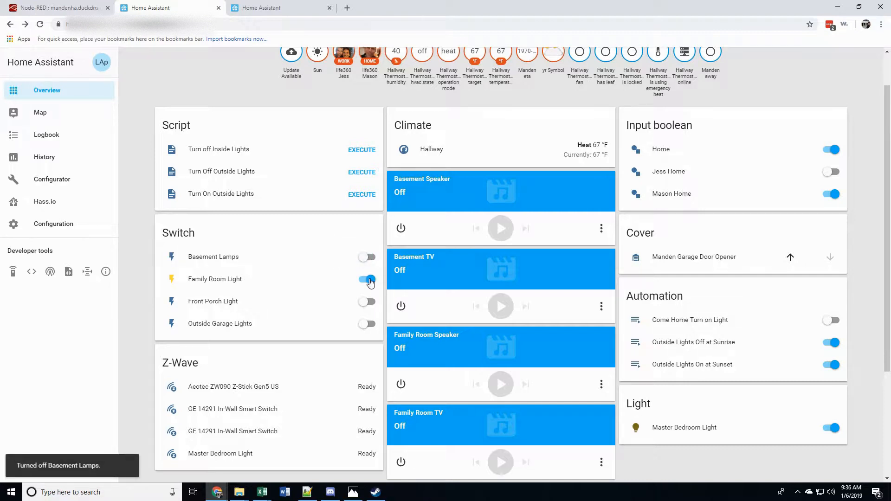
click(370, 280)
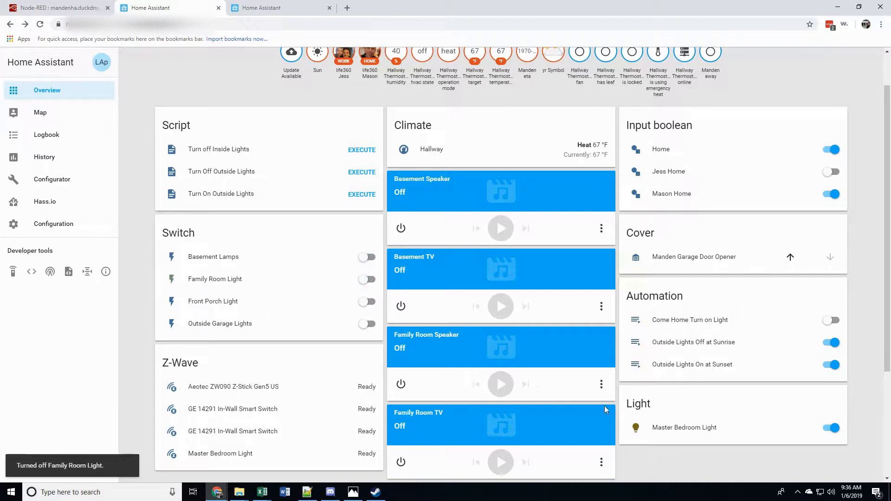
click(832, 429)
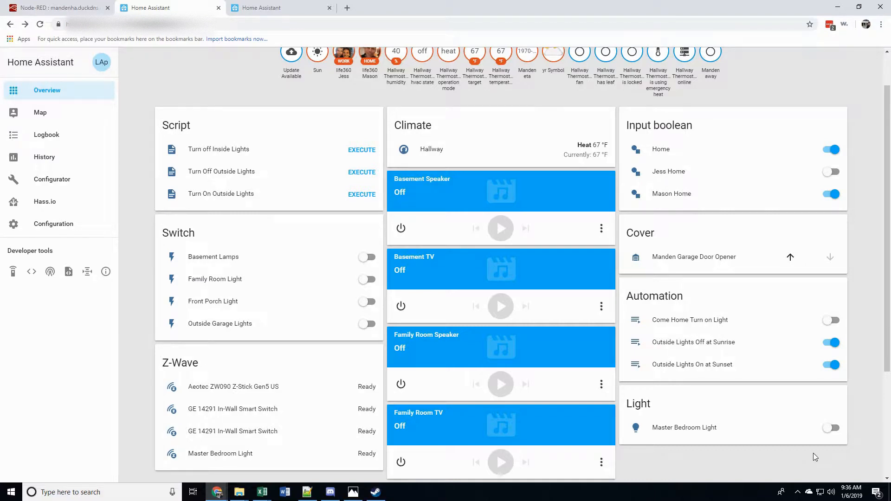
Step: Create a new script in the configuration's script editor and name it "Turn off Inside Lights 2"
scroll(813, 453, up, 2)
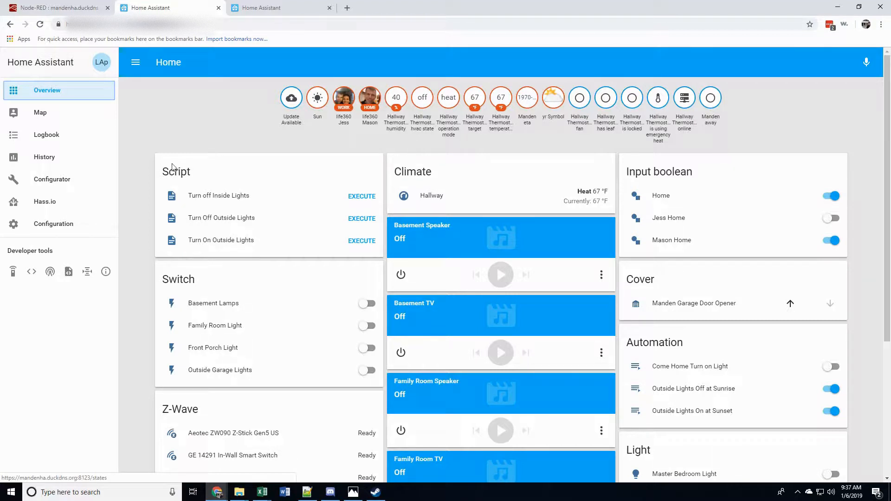
click(80, 227)
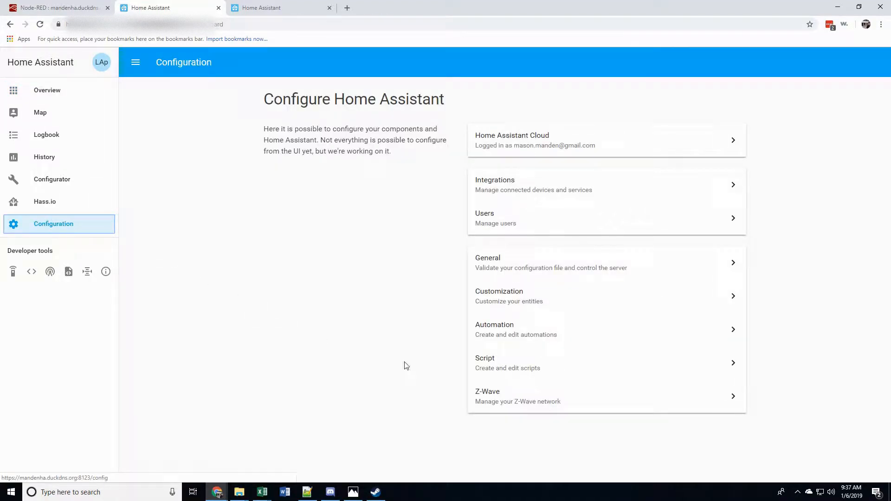
click(486, 363)
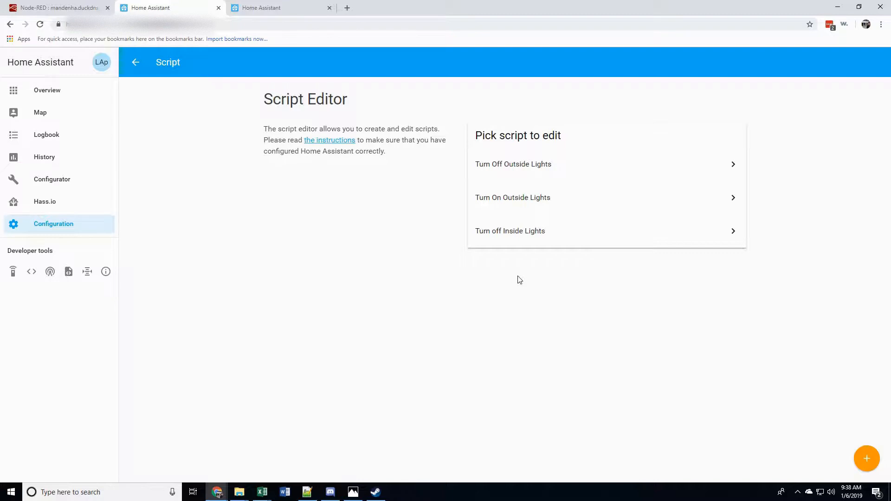
click(874, 458)
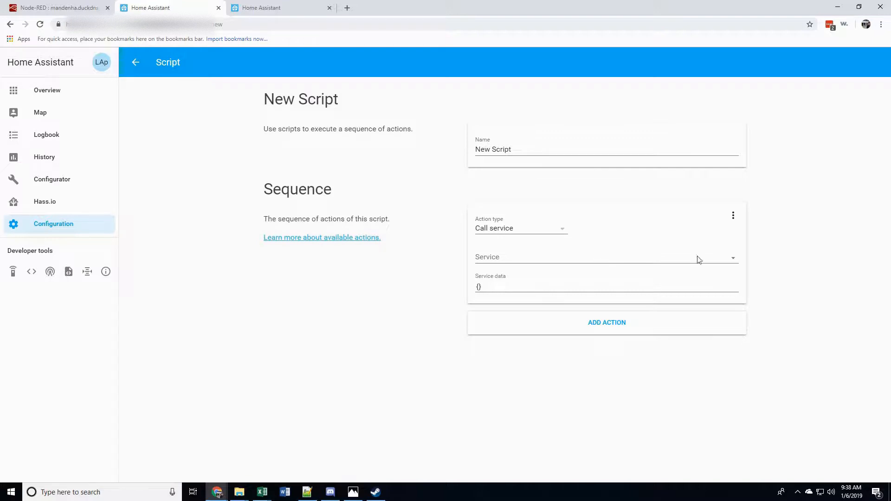
click(536, 147)
drag(537, 148, 462, 153)
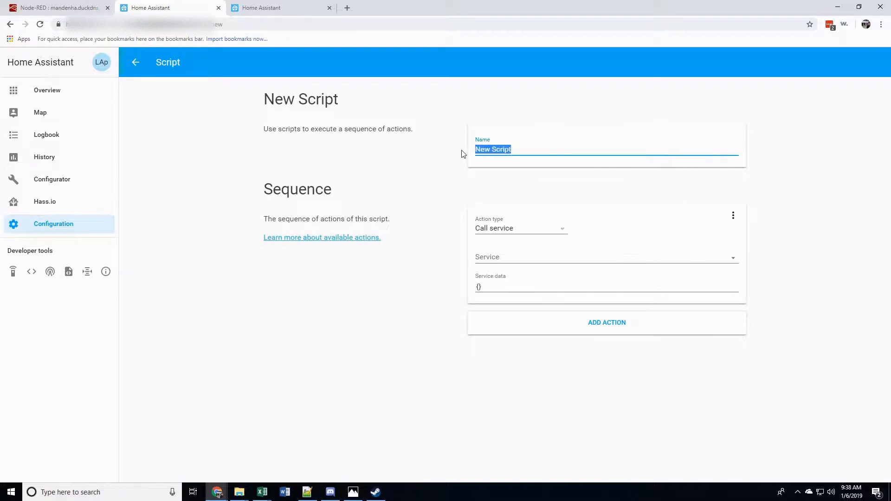
text(Turn off )
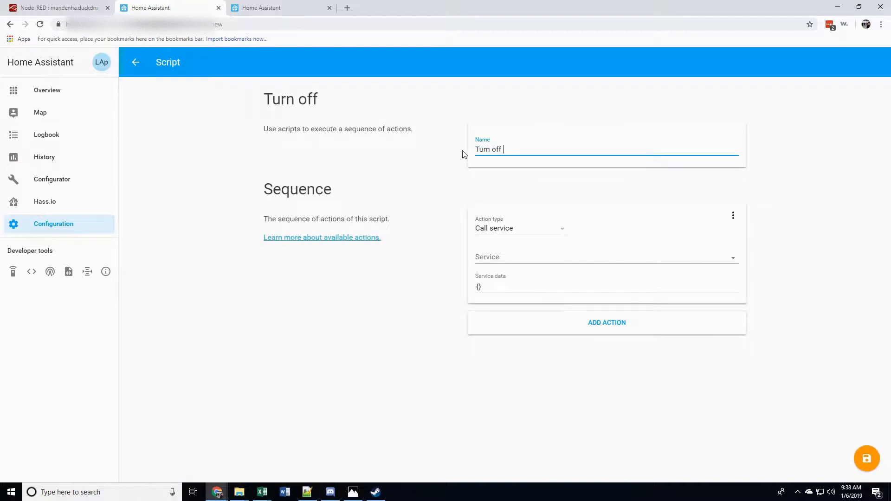
text(Inside Lights 2)
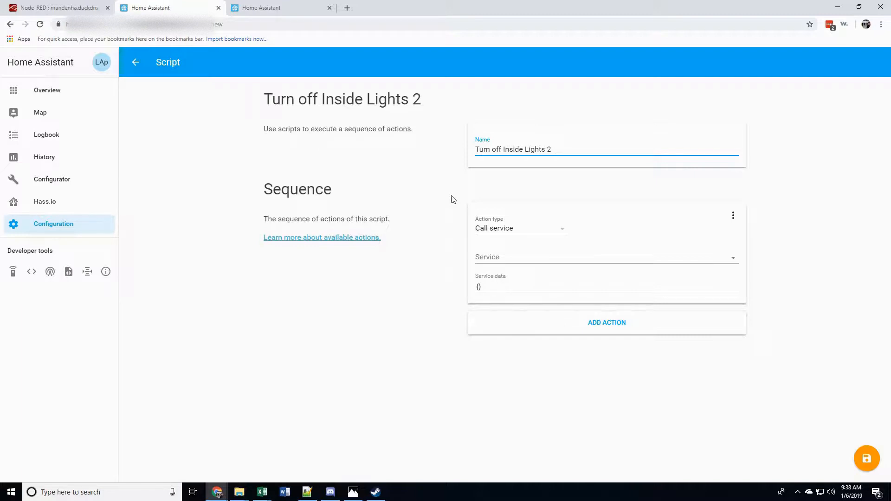
Step: Set the service of the script's first action to switch.turn_off
click(444, 248)
click(482, 256)
text(switch)
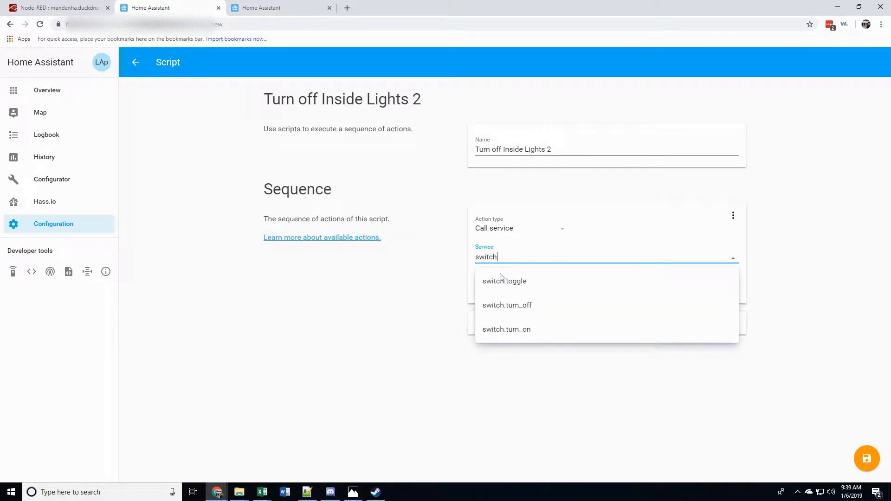
click(533, 313)
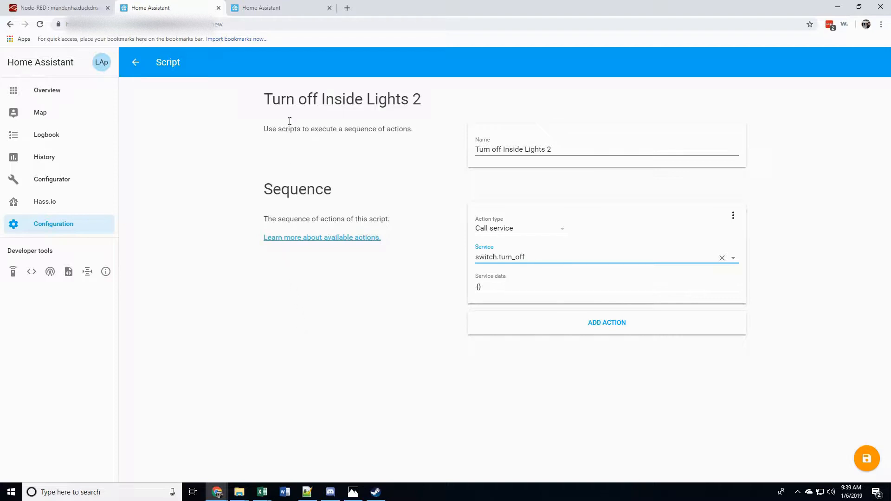
Step: In the other Home Assistant browser tab, open the Services developer tool and select the switch.turn_off service
click(285, 7)
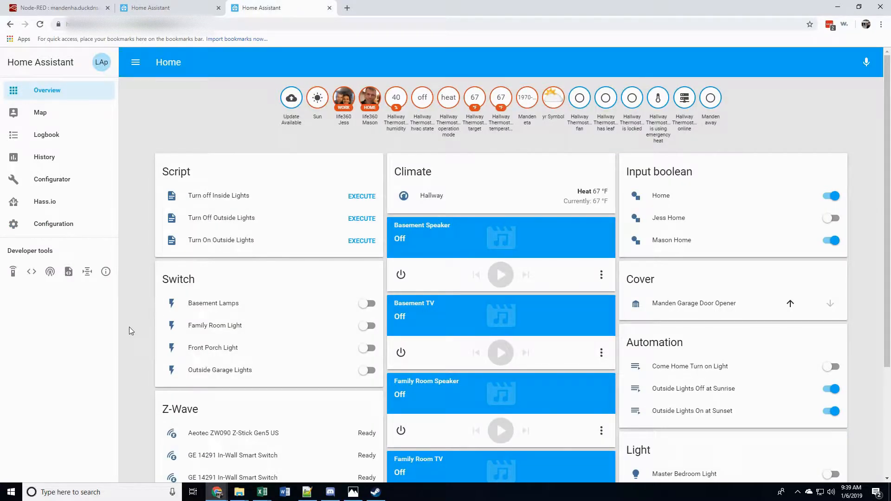
click(13, 273)
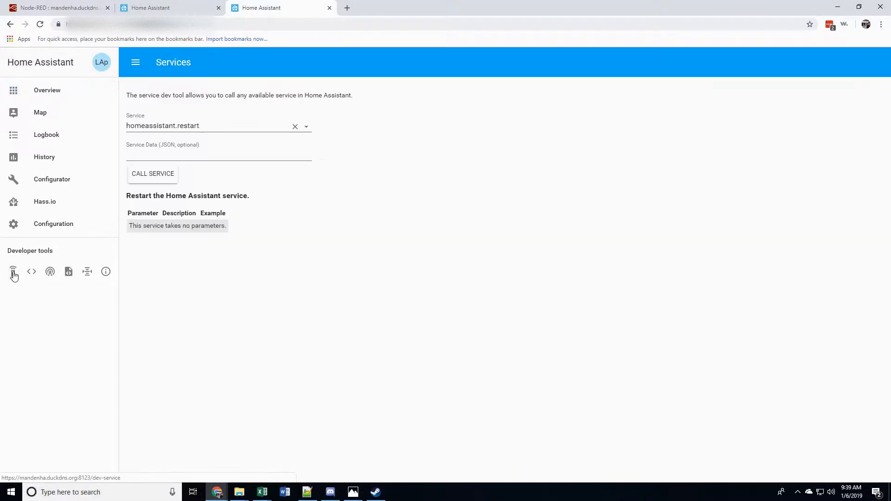
click(306, 127)
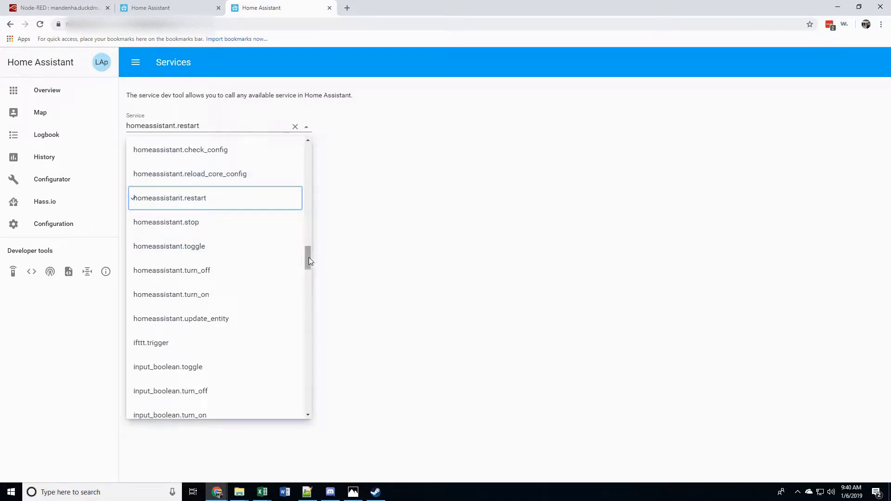
drag(307, 257, 301, 342)
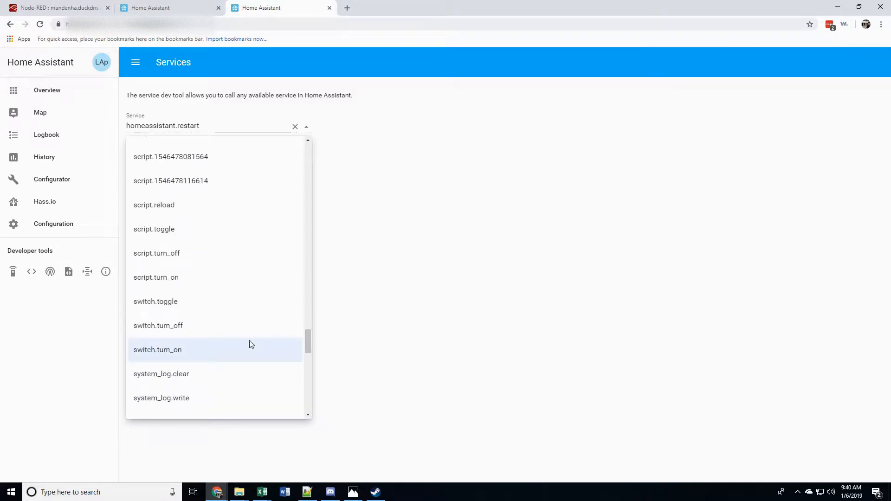
click(226, 329)
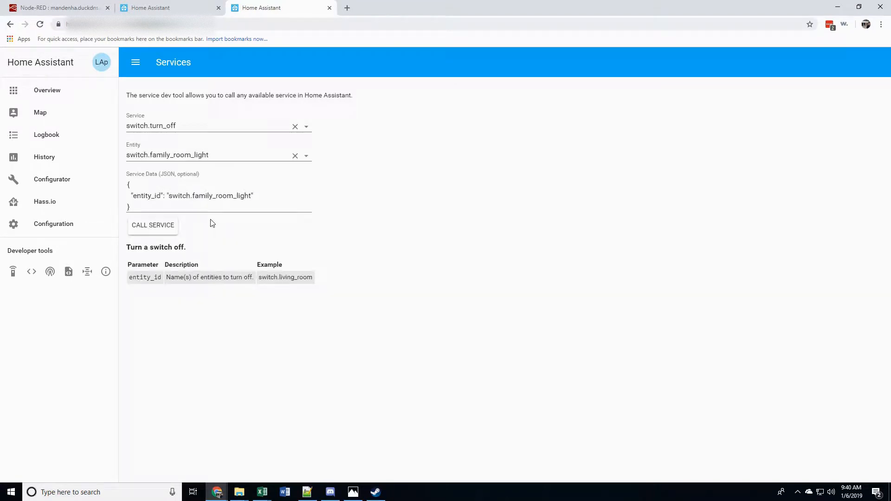
Step: Copy the generated service data for switch.family_room_light and replace the service data of the script's first action with it
click(306, 158)
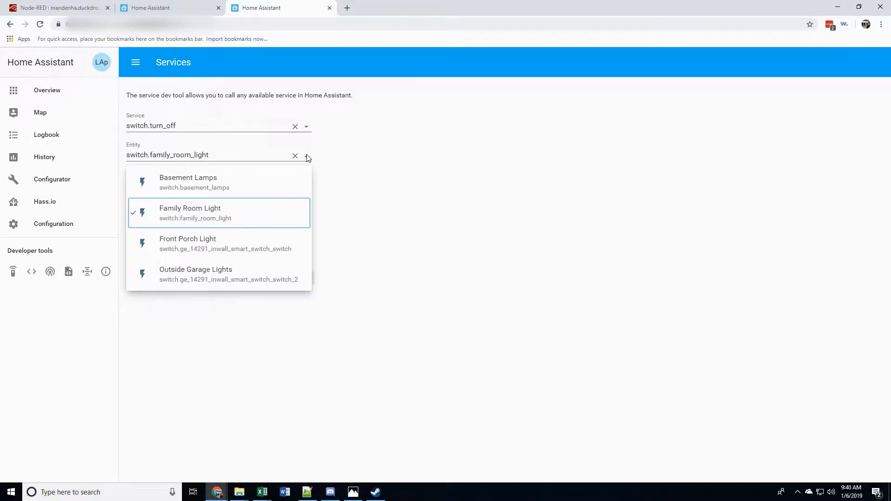
click(266, 208)
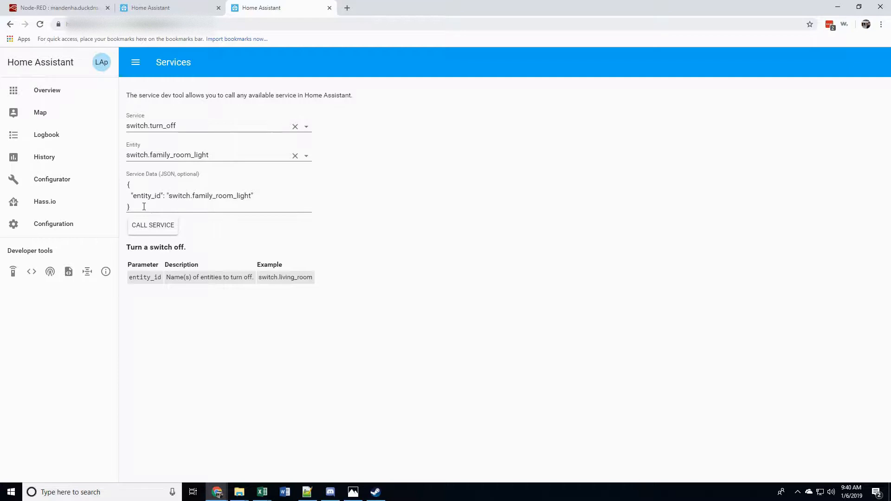
drag(134, 207, 126, 183)
key(ctrl+c)
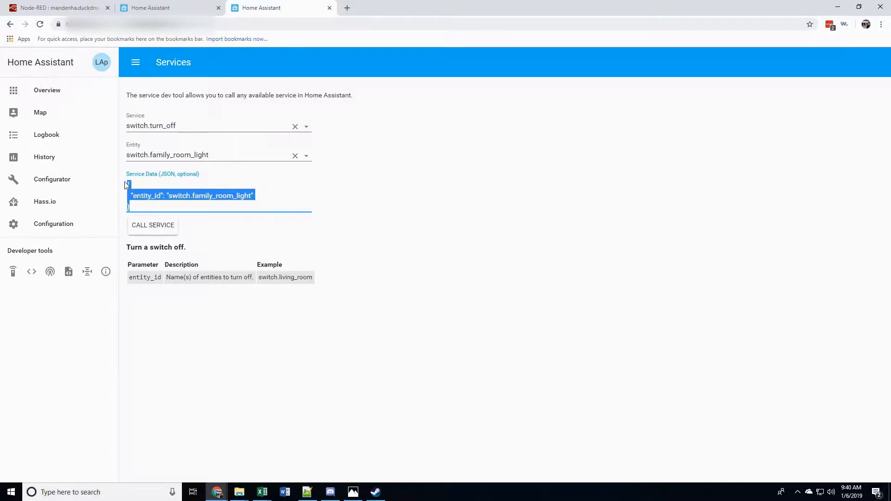
click(168, 8)
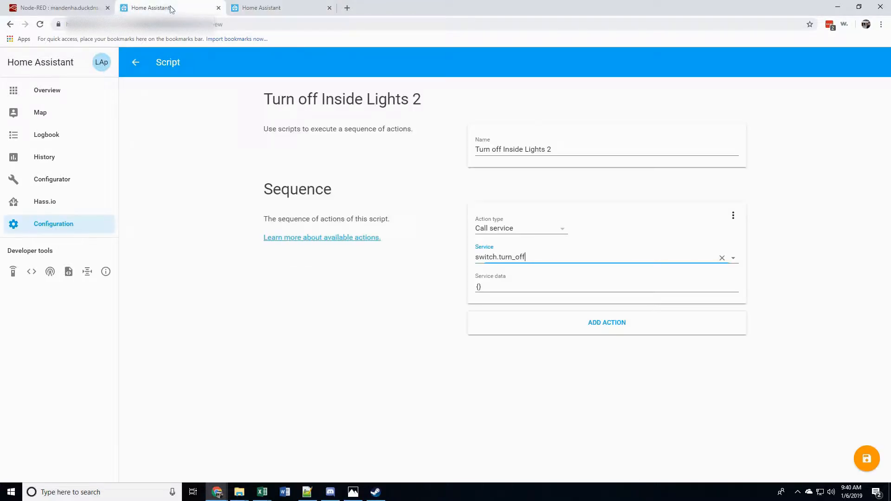
click(487, 286)
key(ctrl+a)
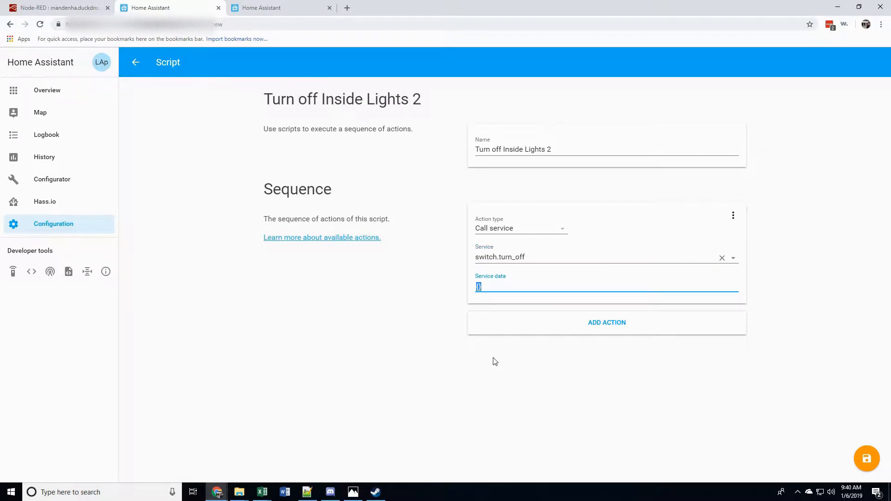
key(ctrl+v)
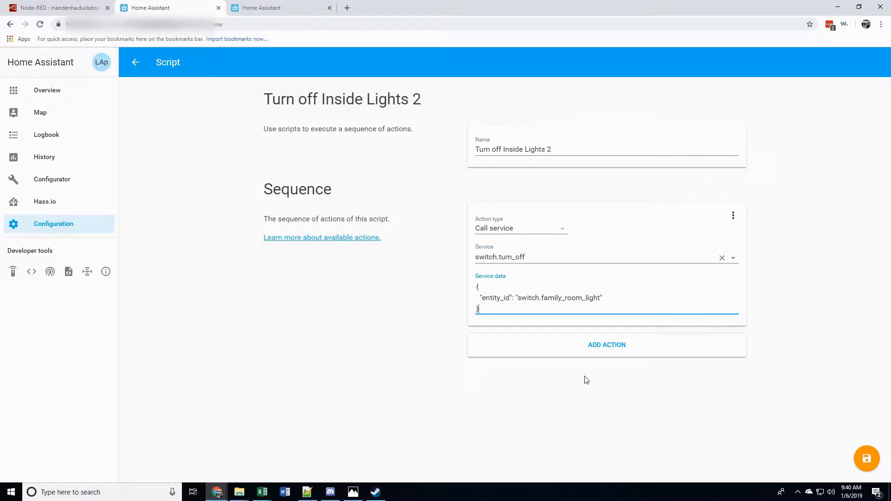
Step: Add a second action to the script and set its service to switch.turn_off
click(605, 347)
click(564, 391)
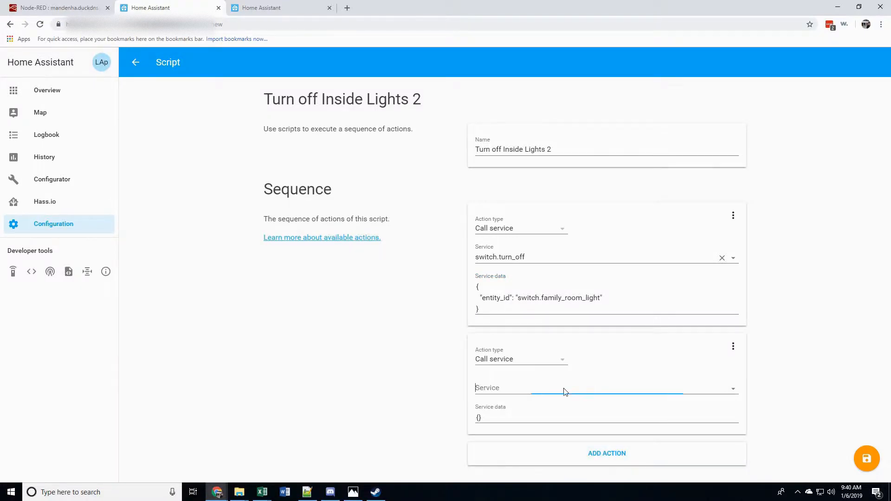
text(switch)
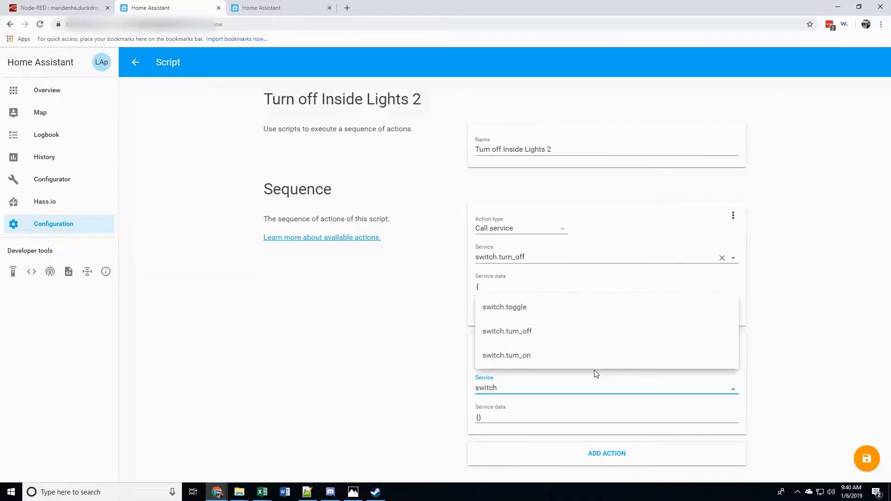
click(523, 332)
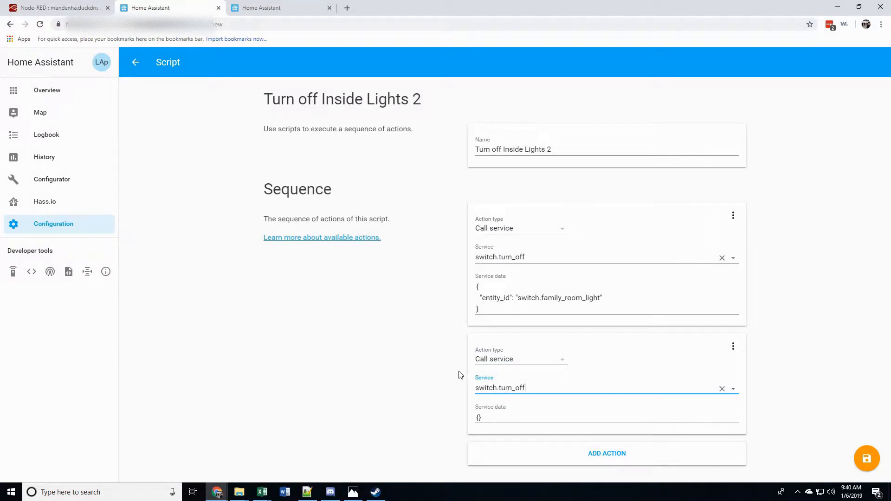
Step: Generate service data for switch.basement_lamps in the Services developer tool and copy it into the script's second action
click(290, 5)
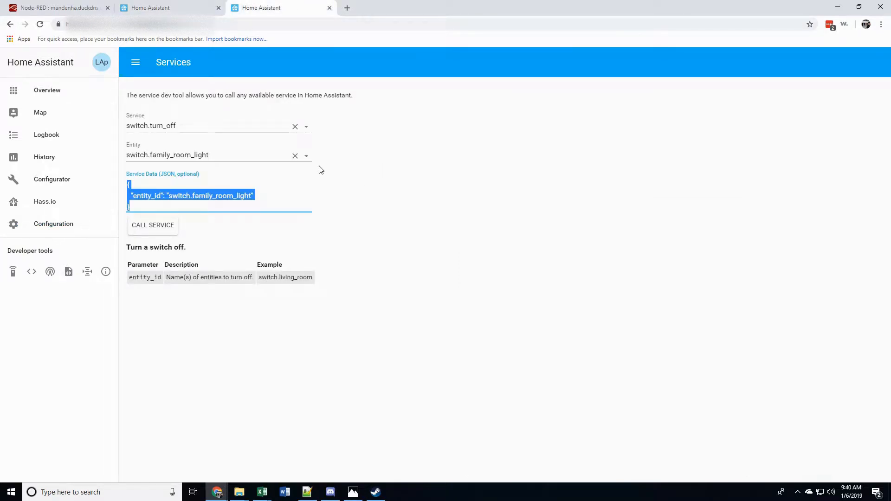
click(306, 157)
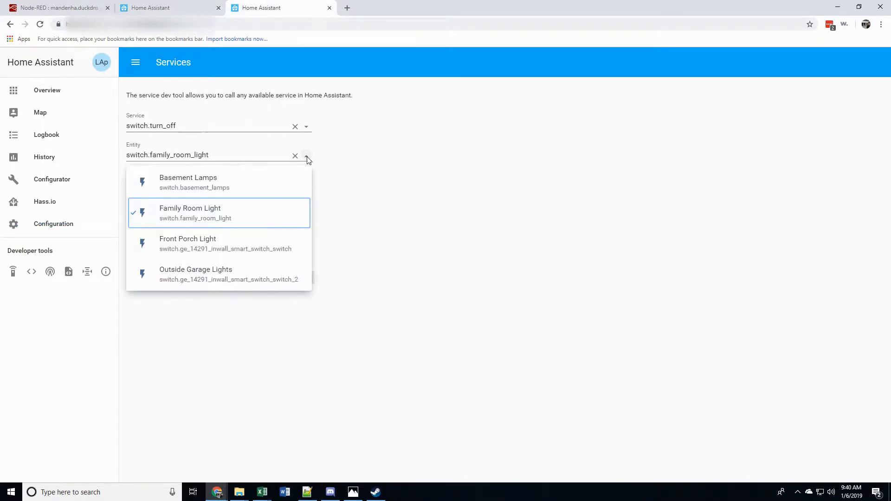
click(260, 189)
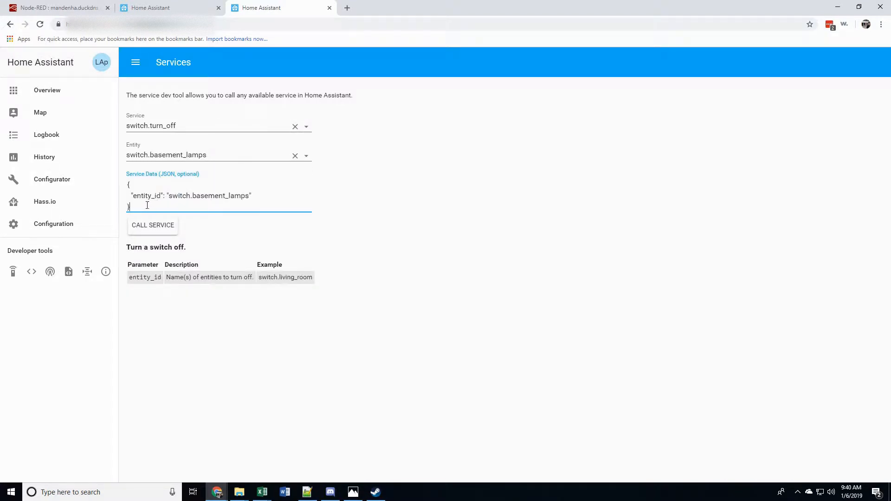
drag(147, 205, 126, 185)
key(ctrl+c)
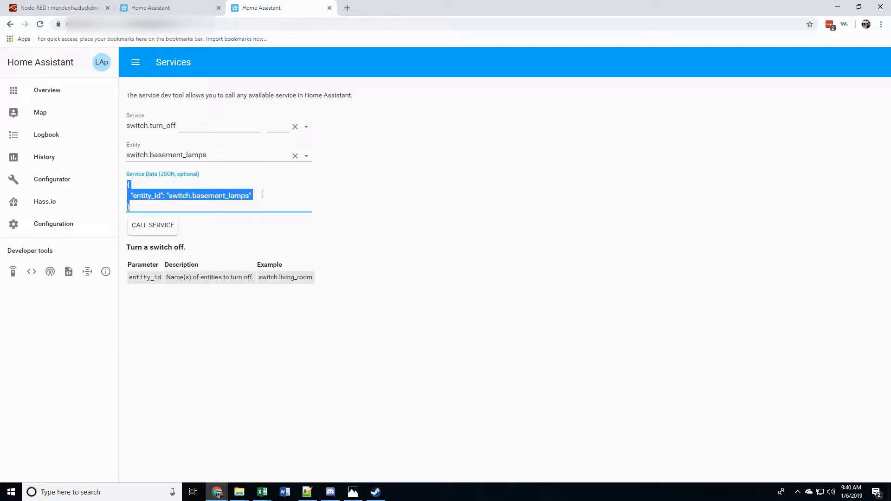
click(173, 8)
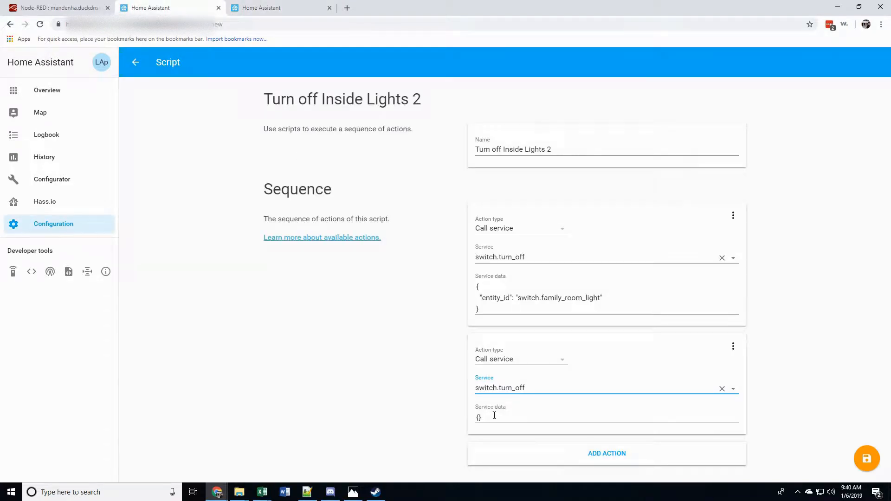
click(472, 414)
key(ctrl+a)
key(ctrl+v)
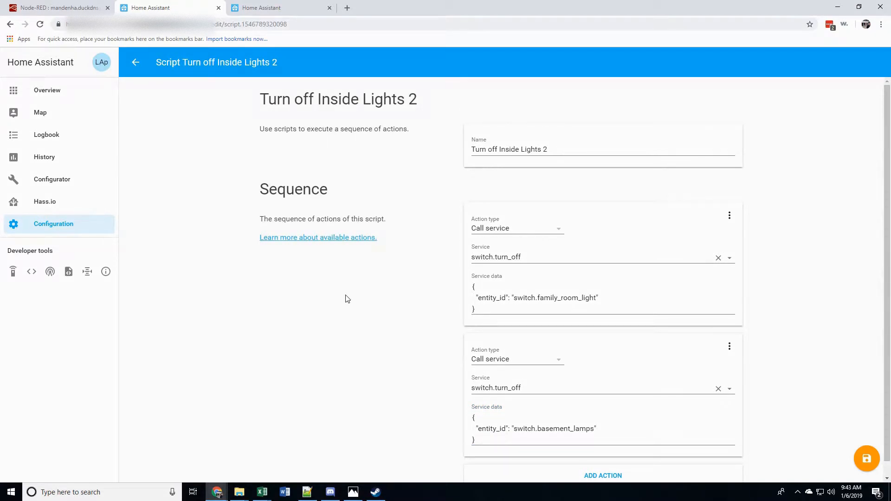
Step: Add a third action to the script and set its service to light.turn_off
scroll(384, 291, down, 1)
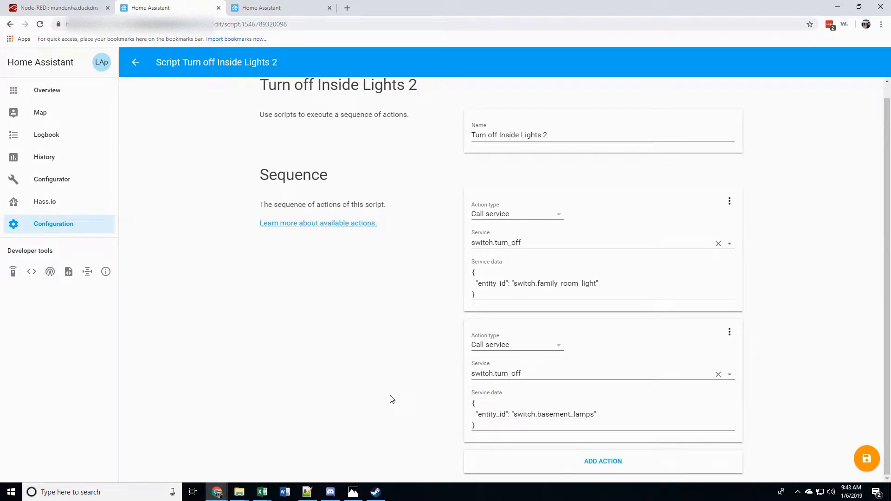
click(598, 463)
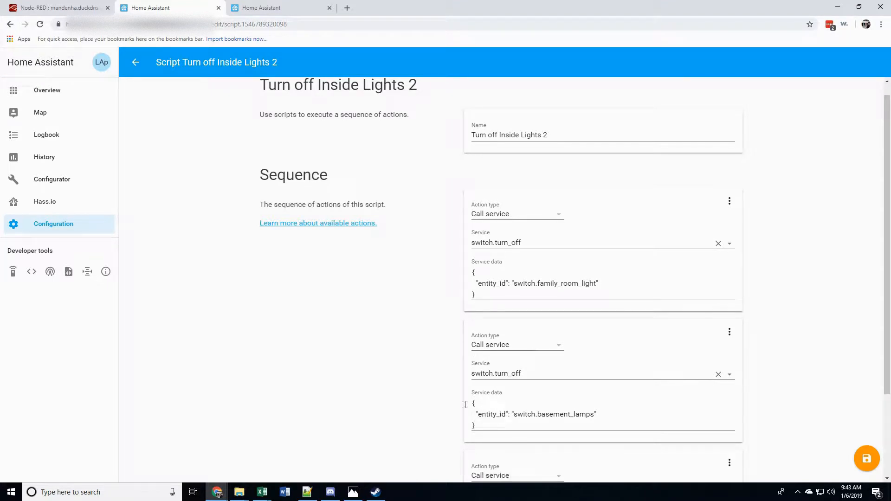
scroll(423, 387, down, 2)
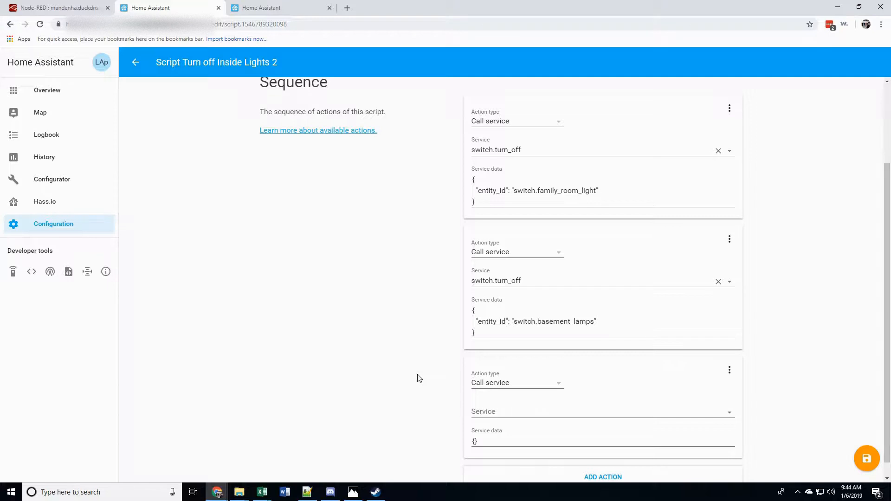
click(522, 411)
text(light.turn_off)
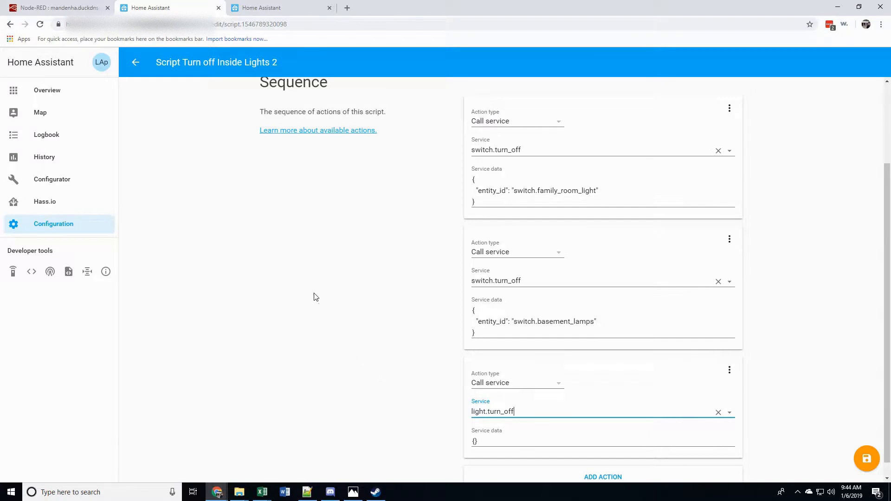
Step: In the Services developer tool in the other Home Assistant tab, generate light.turn_off service data for the Master Bedroom Light (light.level_2) and copy it
click(272, 8)
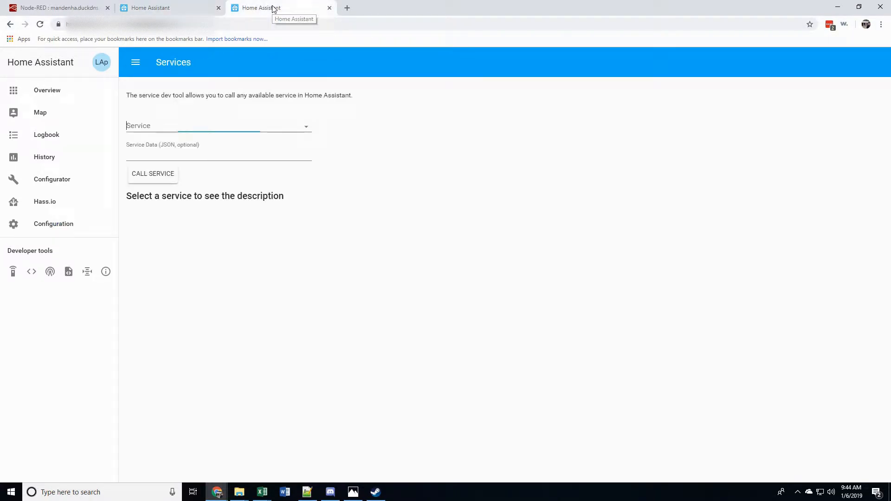
click(307, 126)
drag(306, 149, 324, 267)
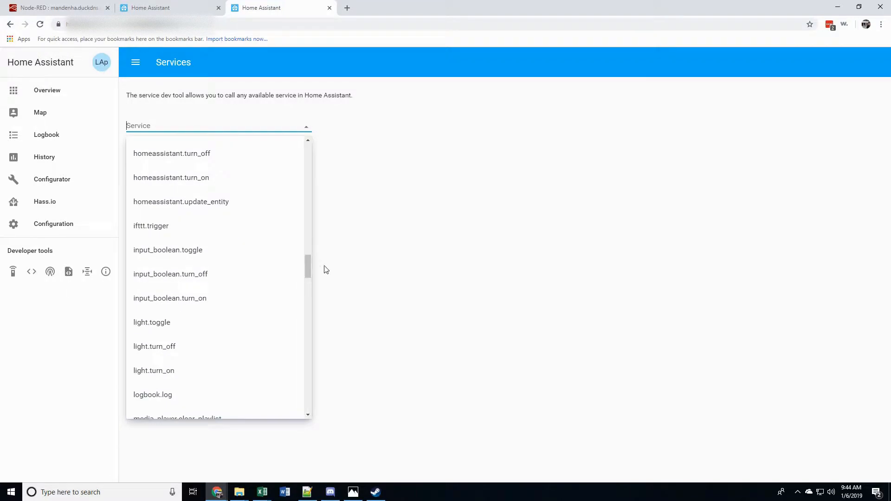
click(247, 353)
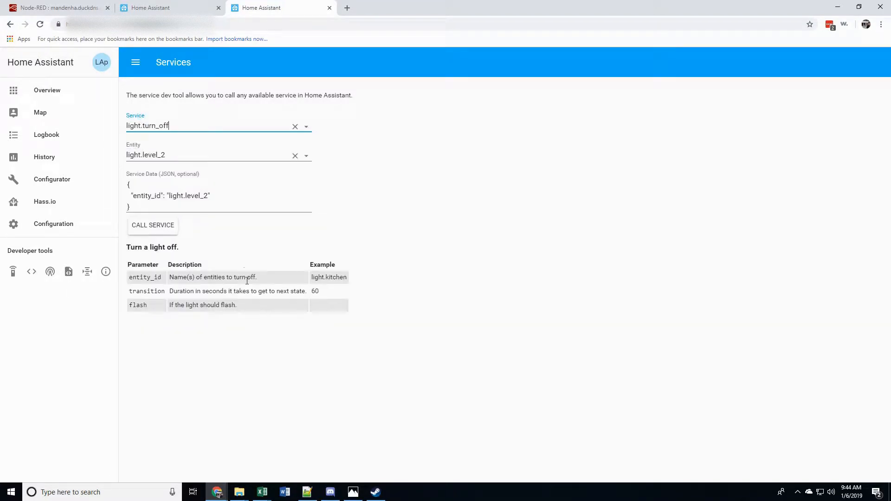
click(306, 157)
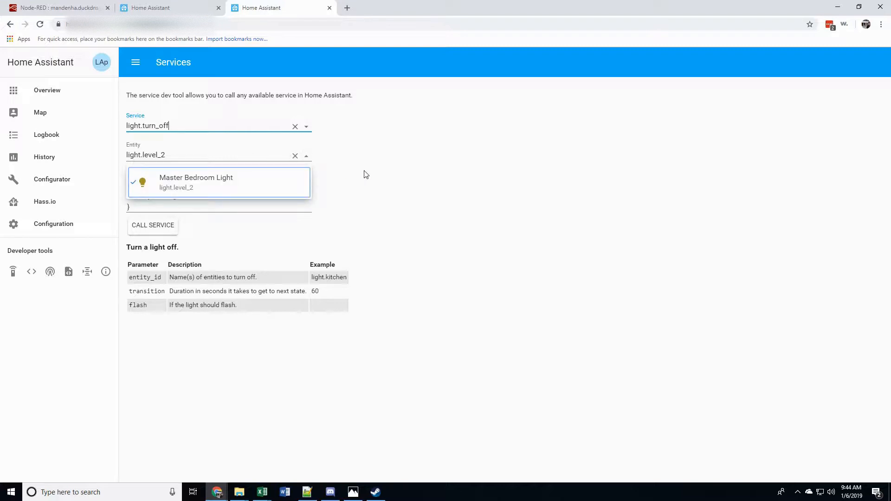
click(210, 184)
drag(134, 207, 125, 187)
key(ctrl+c)
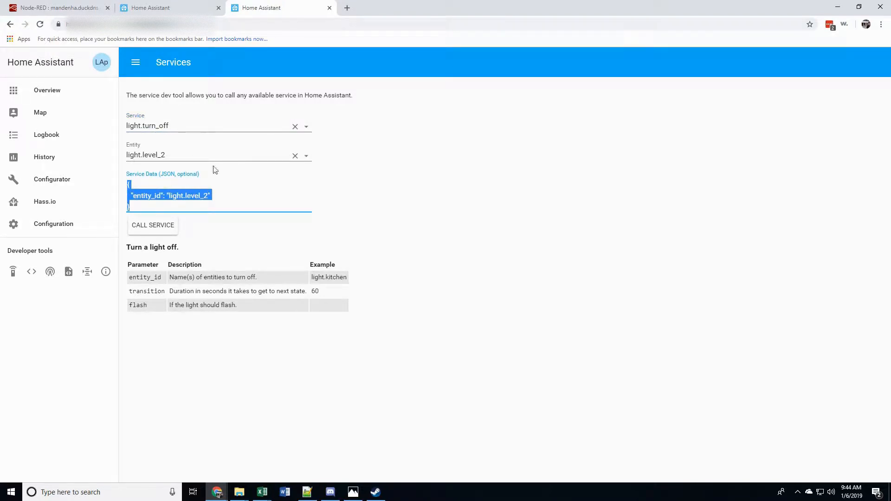
Step: Back in the script editor, replace the third action's service data with the copied light.level_2 data
click(171, 8)
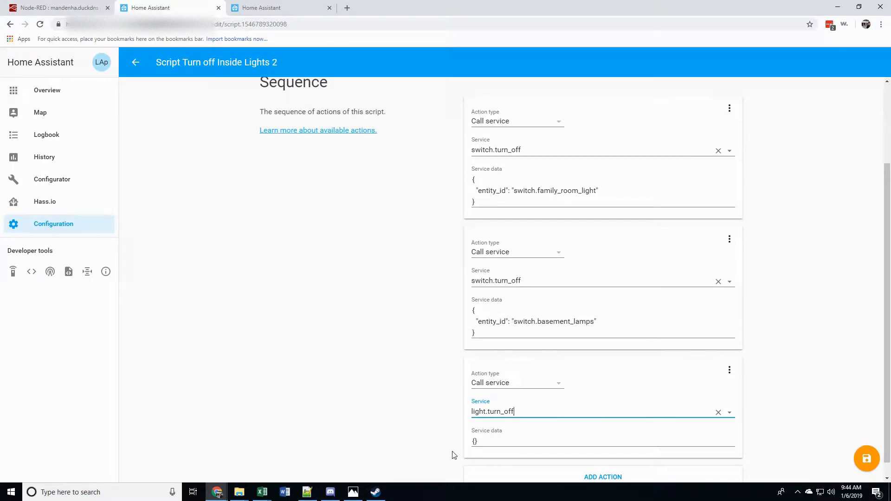
click(474, 440)
key(ctrl+a)
key(ctrl+v)
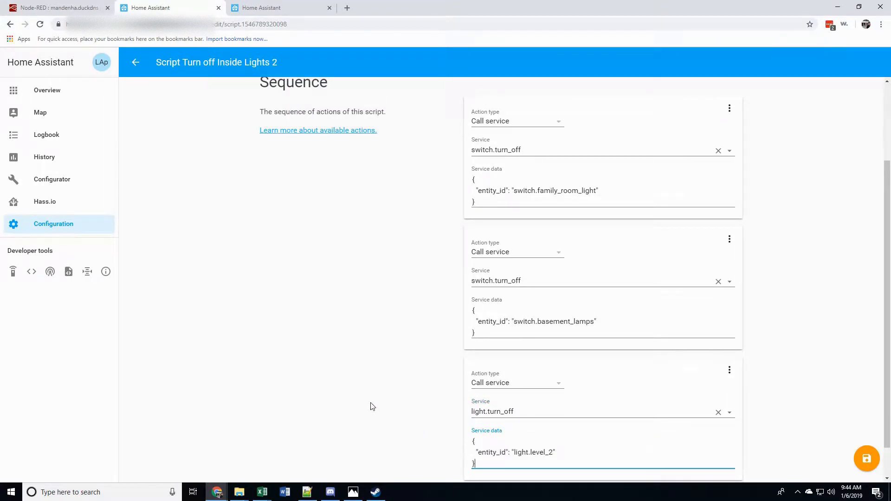
scroll(370, 406, down, 1)
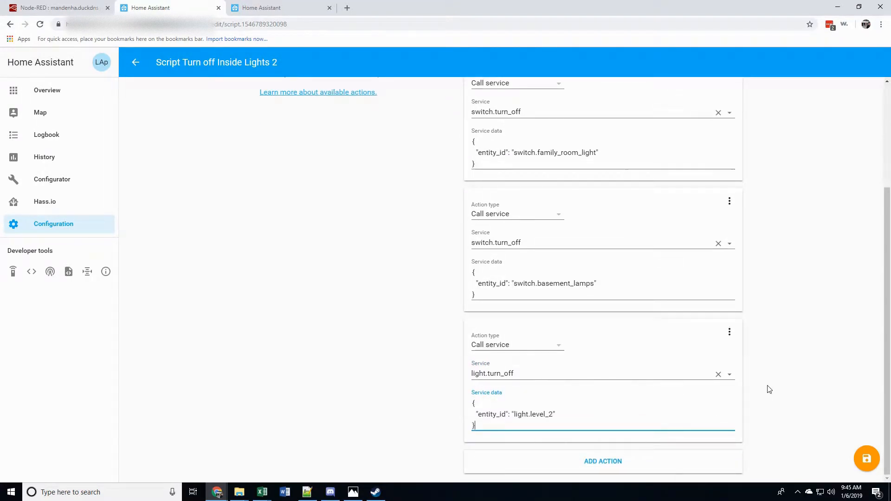
scroll(765, 380, up, 2)
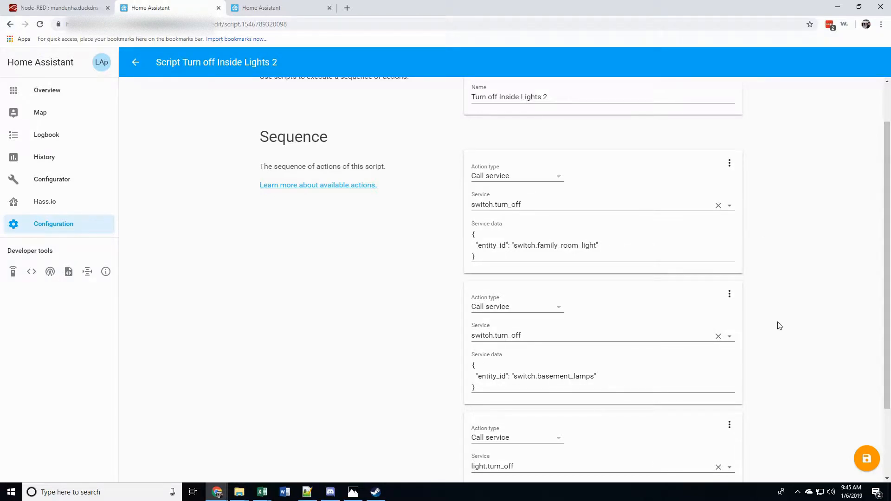
scroll(778, 325, down, 1)
scroll(778, 343, down, 1)
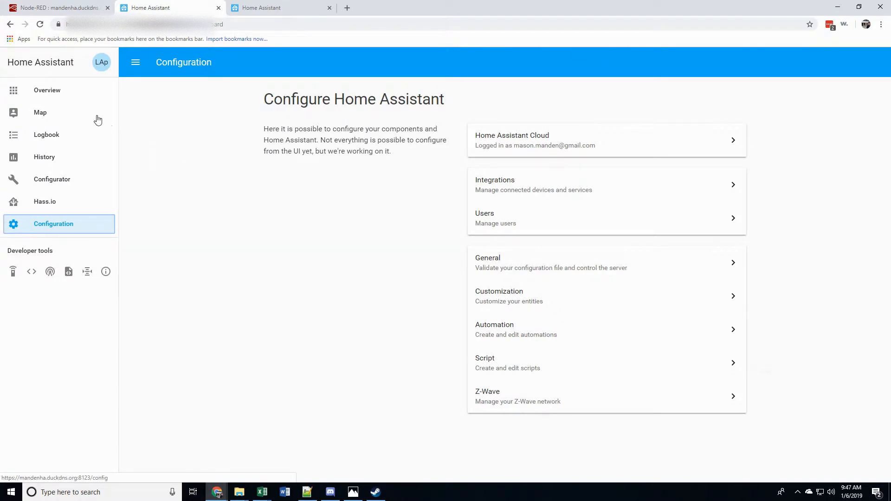
Step: On the Overview dashboard, turn on Basement Lamps, Family Room Light and Master Bedroom Light
click(53, 95)
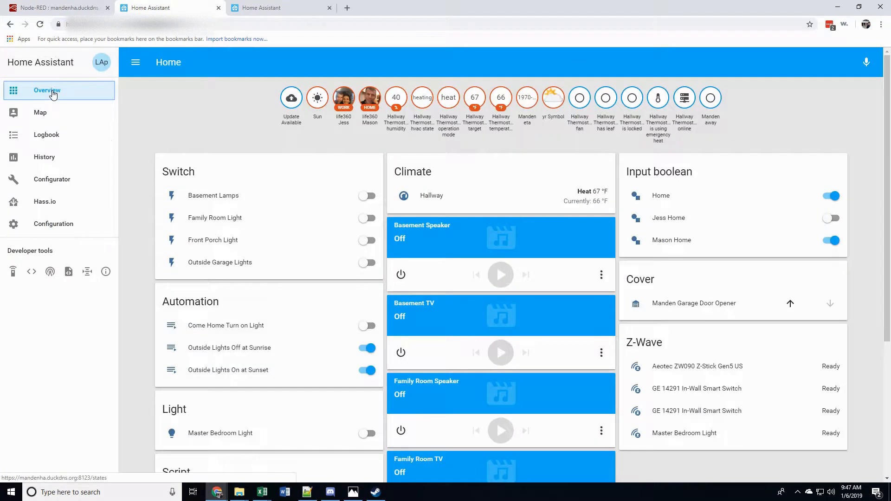
scroll(134, 159, down, 3)
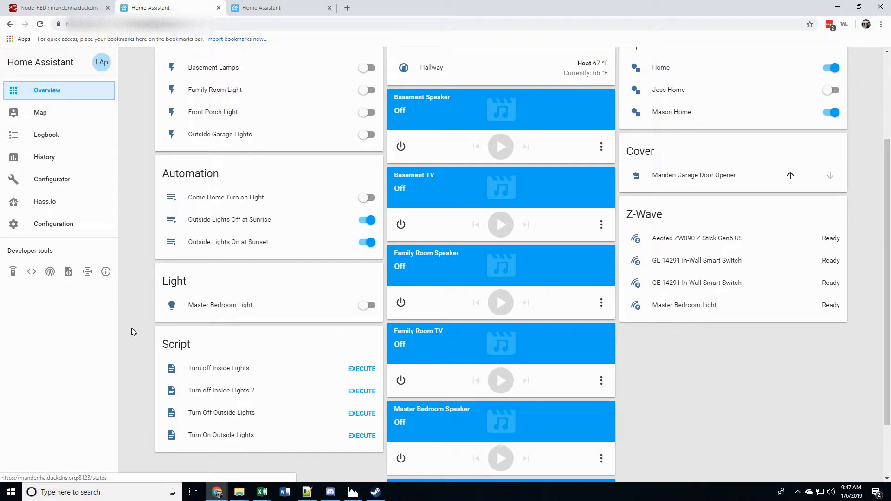
scroll(134, 320, up, 2)
click(366, 149)
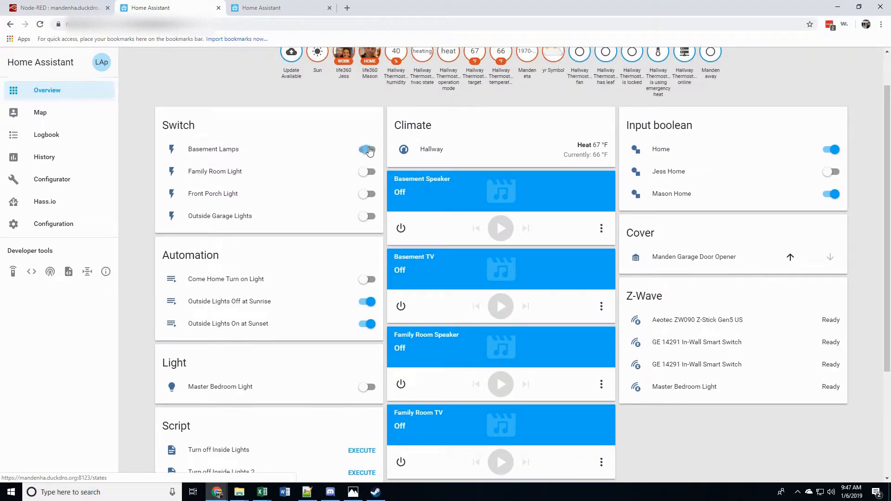
click(368, 172)
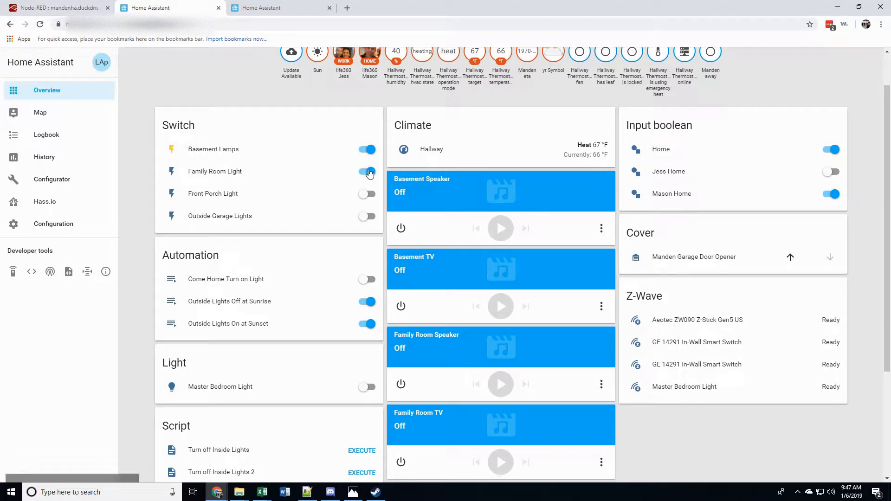
click(368, 387)
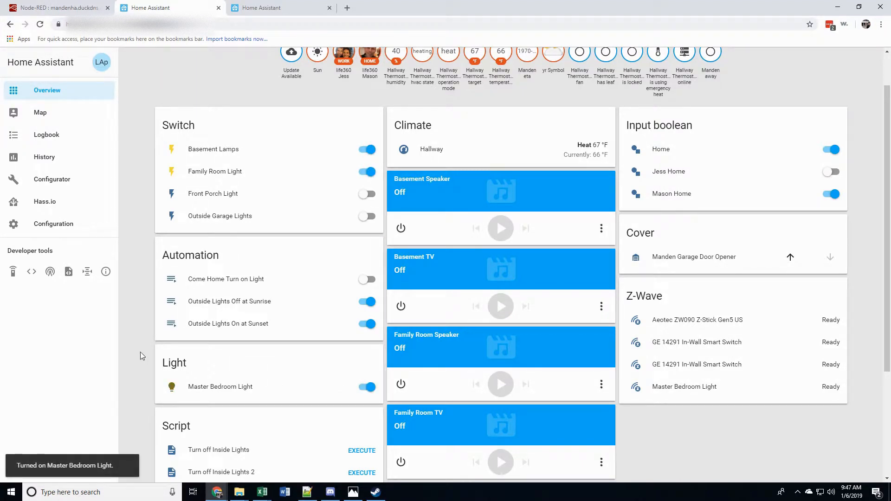
Step: Execute the Turn off Inside Lights 2 script and check the states of the inside lights
scroll(136, 347, down, 1)
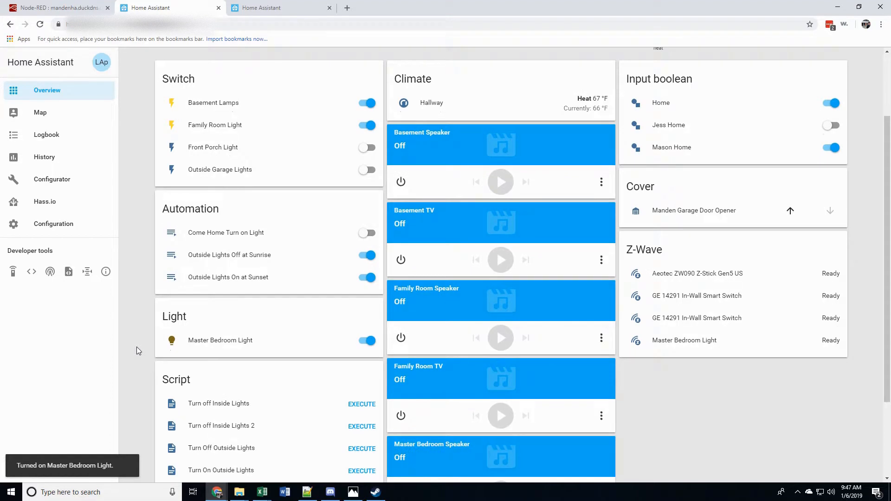
scroll(138, 350, down, 1)
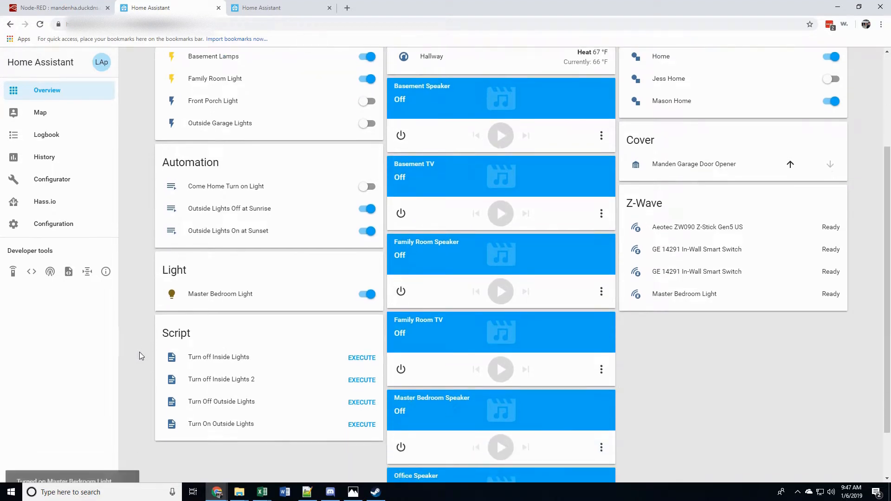
click(360, 380)
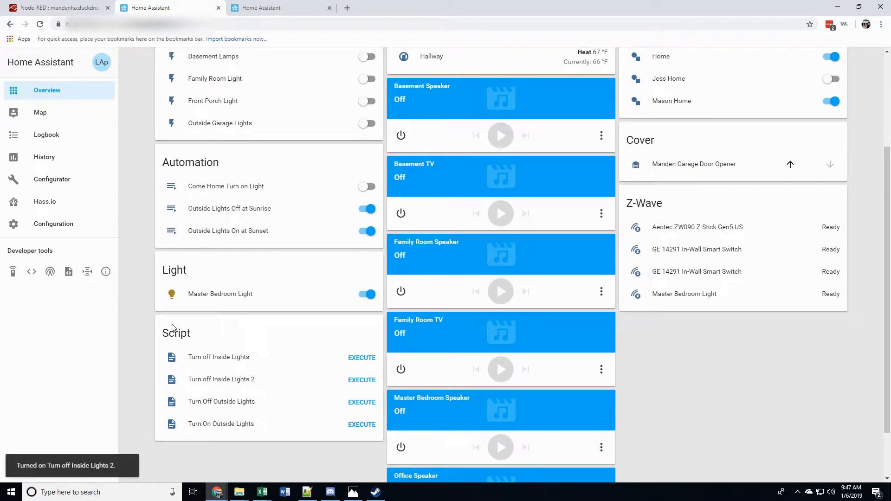
scroll(278, 199, up, 1)
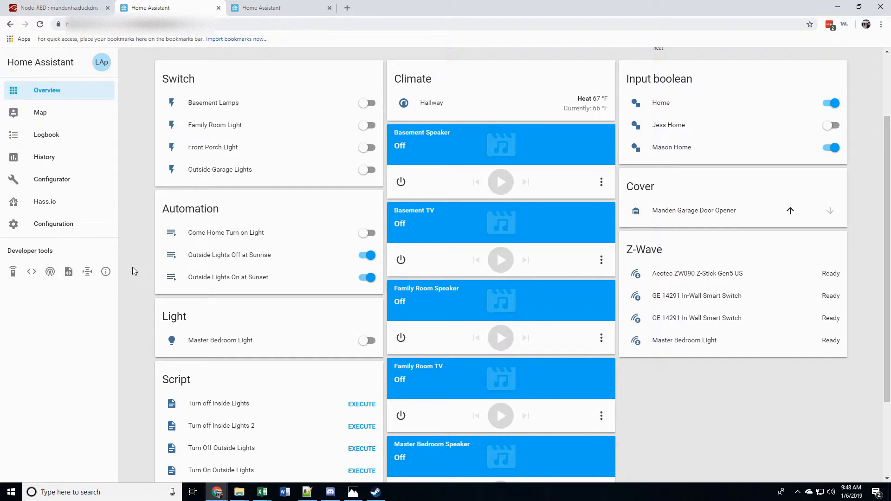
Step: Switch to Node-RED, add an inject node and a call service node to Flow 8, and wire the inject node to the service node
click(54, 8)
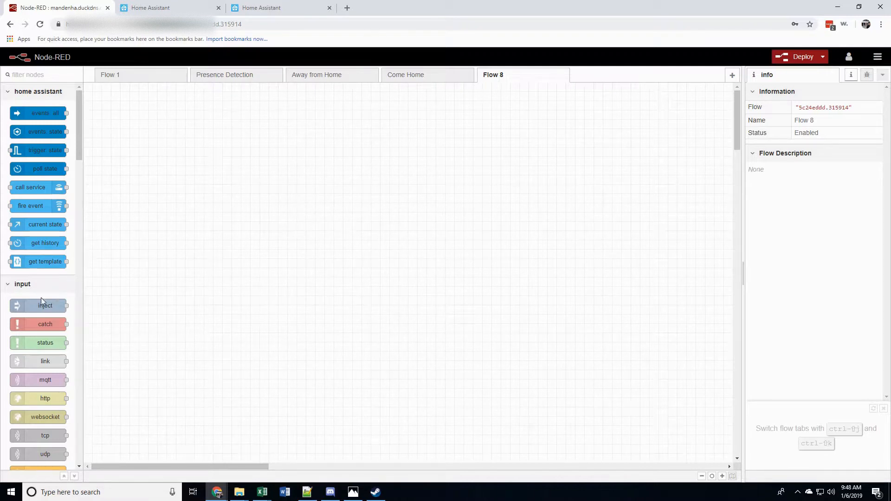
drag(48, 304, 181, 249)
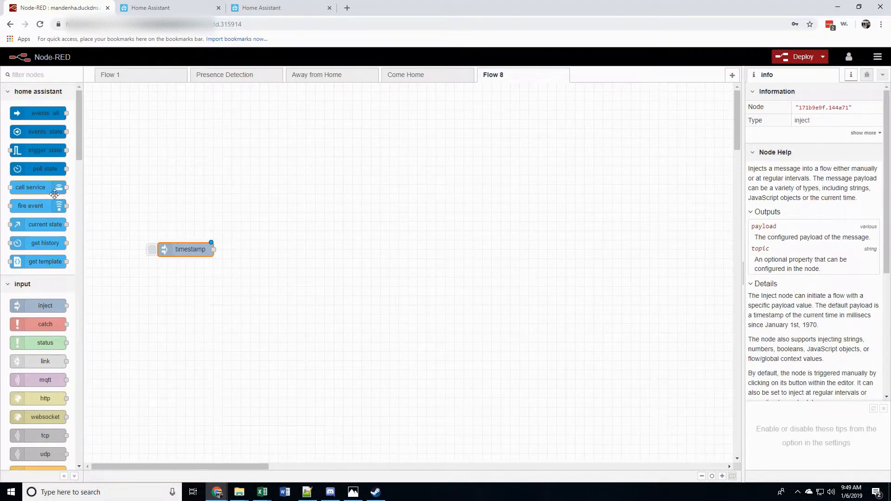
drag(40, 187, 297, 254)
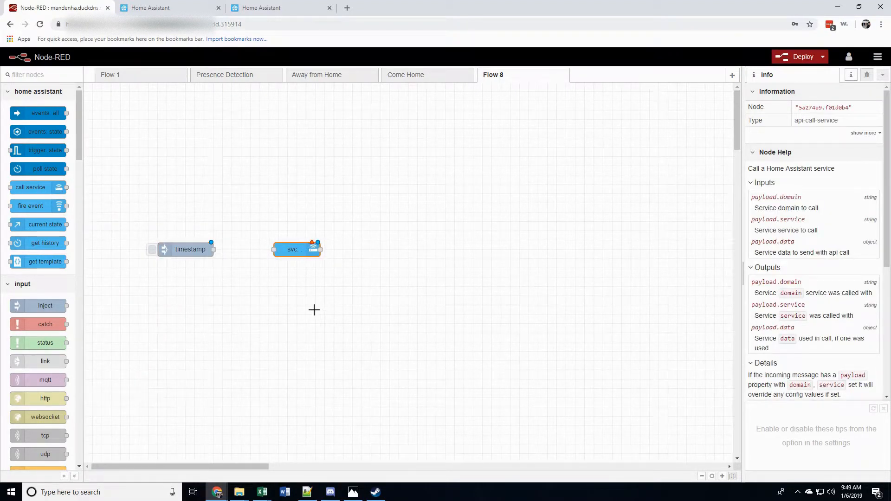
drag(214, 249, 275, 250)
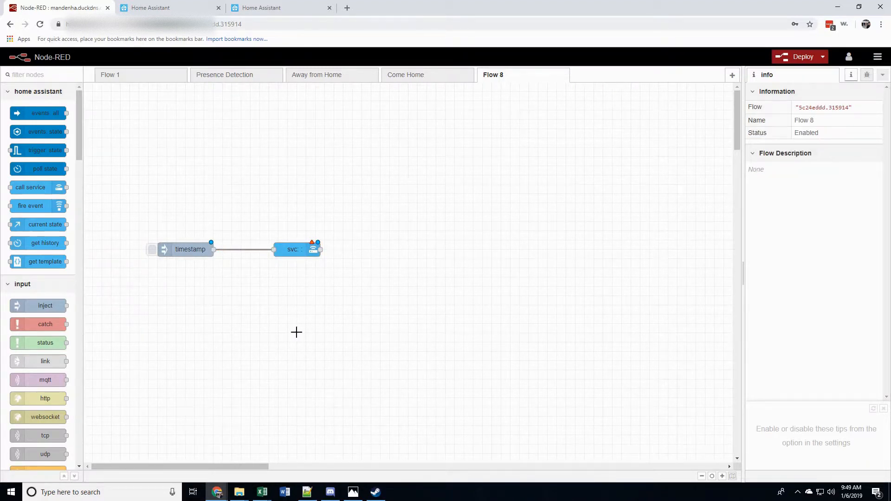
Step: Name the call service node "Turn Off Inside Lights" and set its domain to script and its service to turn_on
double_click(292, 252)
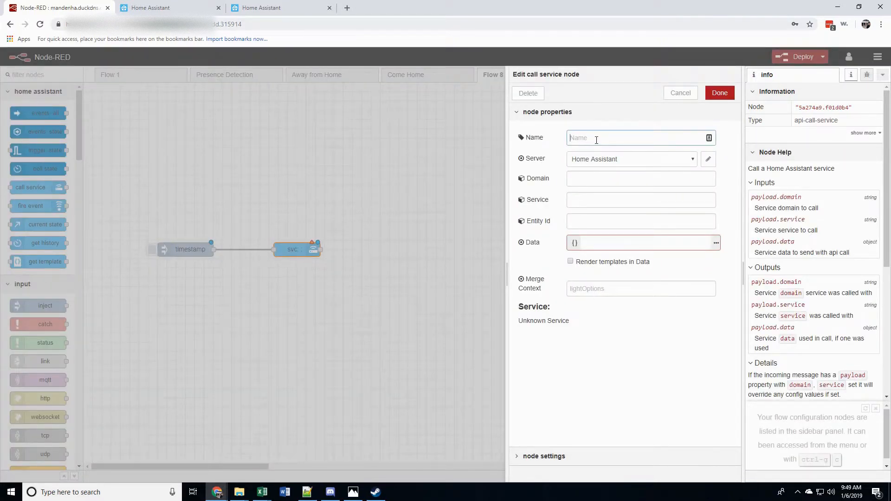
text(Turn Off Inside Lights)
click(610, 181)
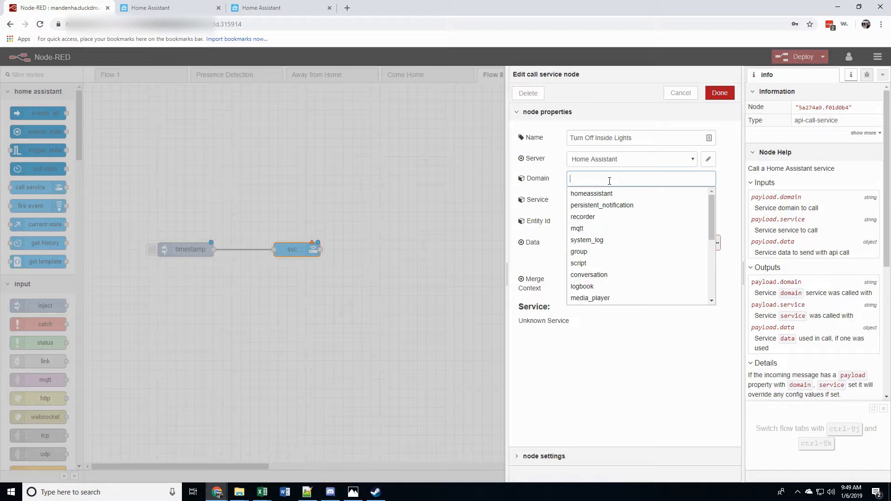
click(592, 265)
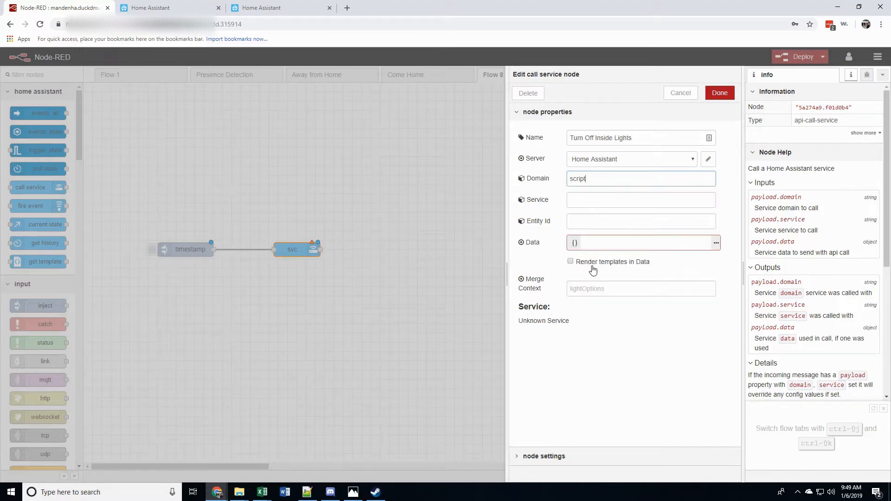
click(590, 198)
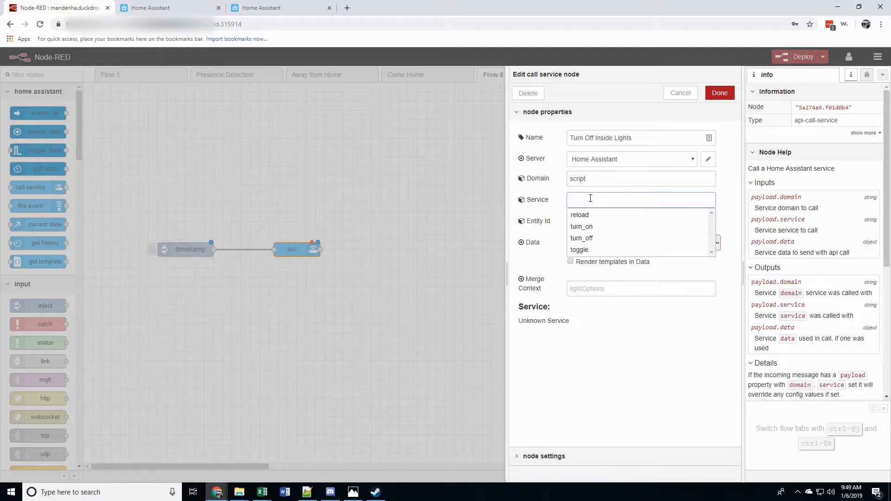
click(611, 230)
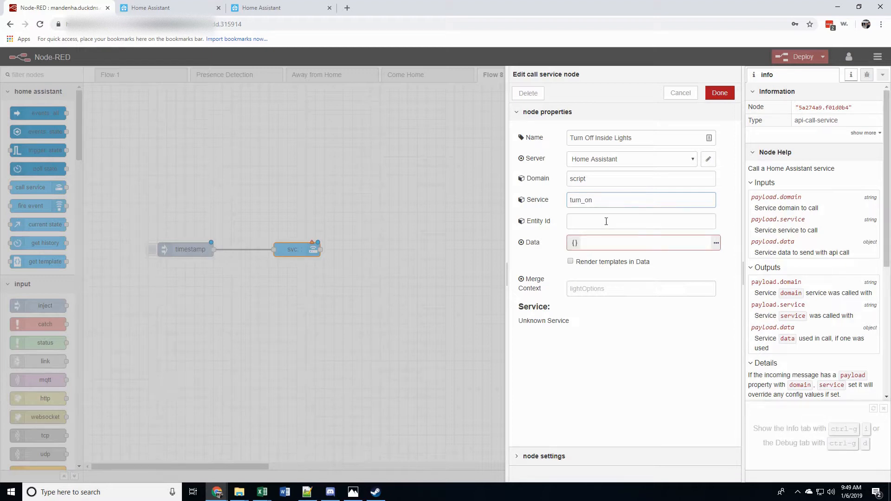
click(606, 221)
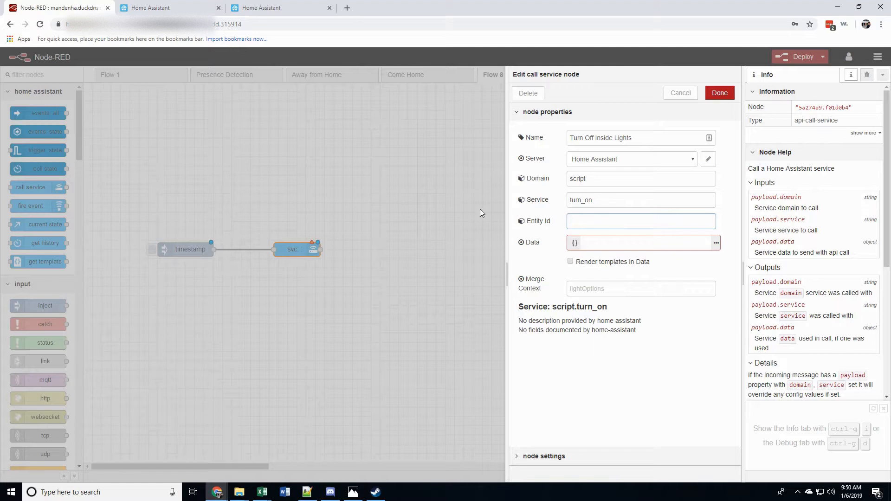
Step: In Home Assistant's entity states, filter entities by "script" and copy the entity ID of Turn off Inside Lights 2
click(265, 10)
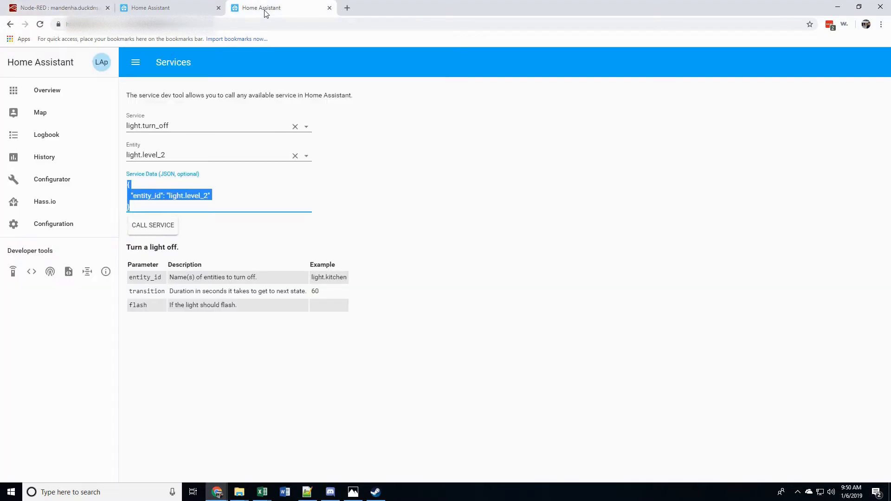
click(31, 276)
click(176, 274)
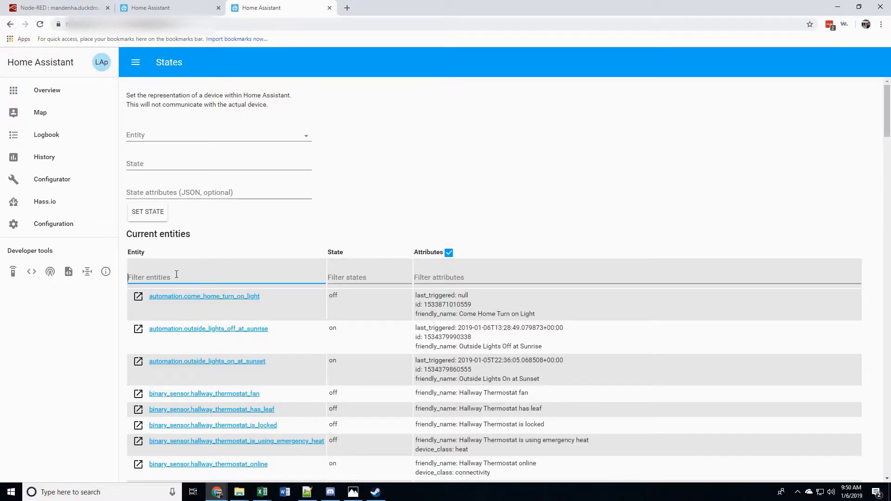
text(script)
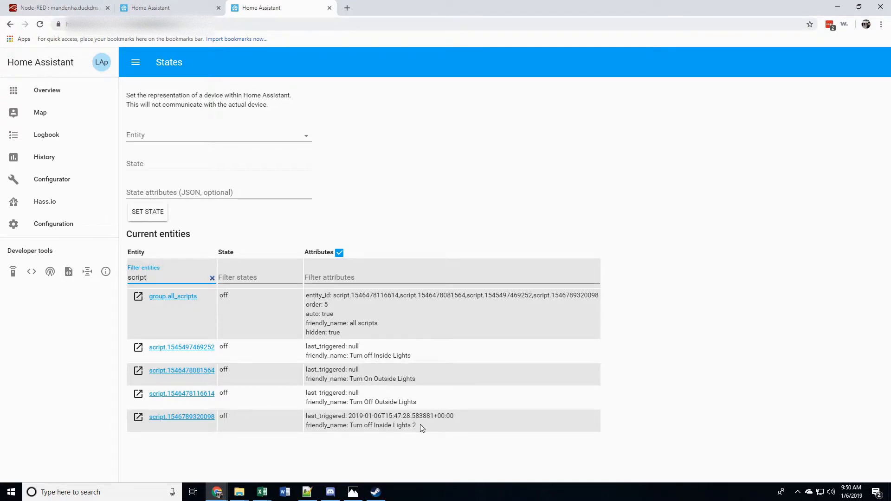
drag(417, 425, 351, 428)
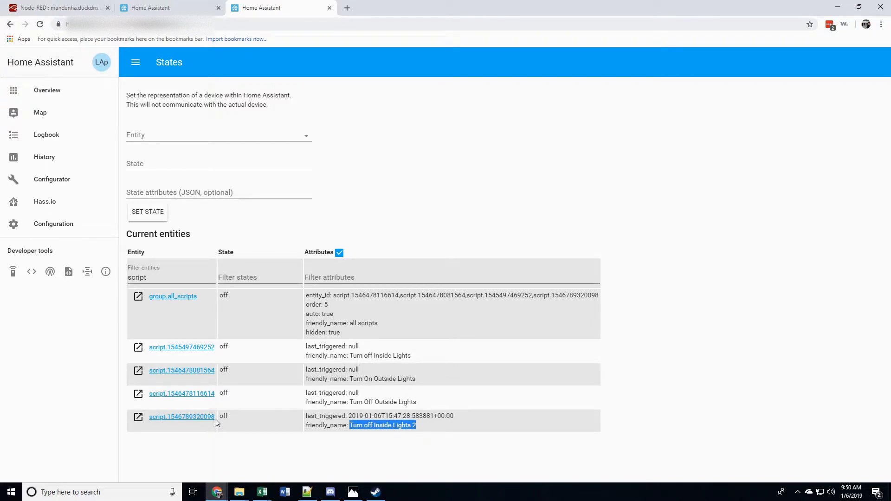
drag(215, 418, 149, 417)
key(ctrl+c)
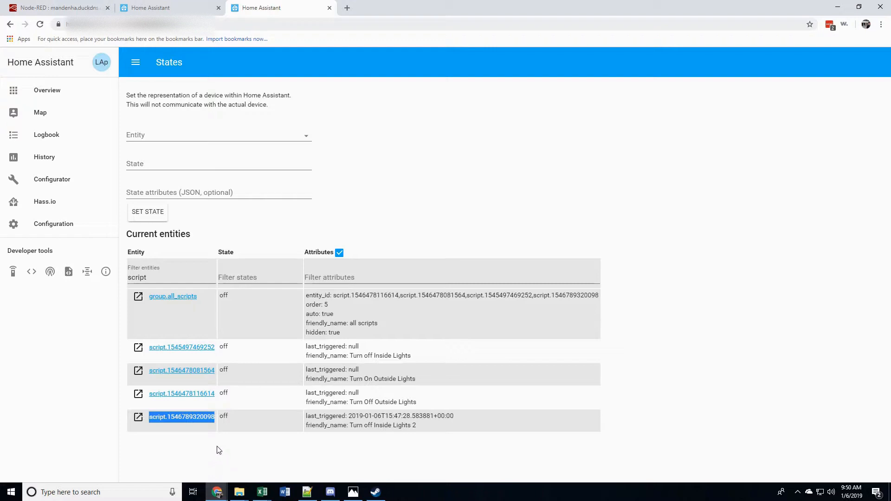
Step: In Node-RED, set the call service node's entity ID to script.1546789320098, finish editing the node, and deploy the flow
click(58, 8)
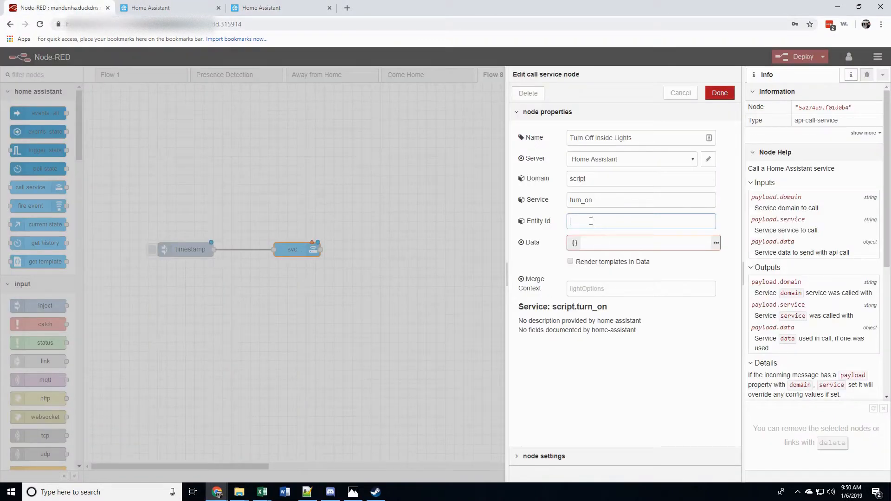
key(ctrl+v)
key(Tab)
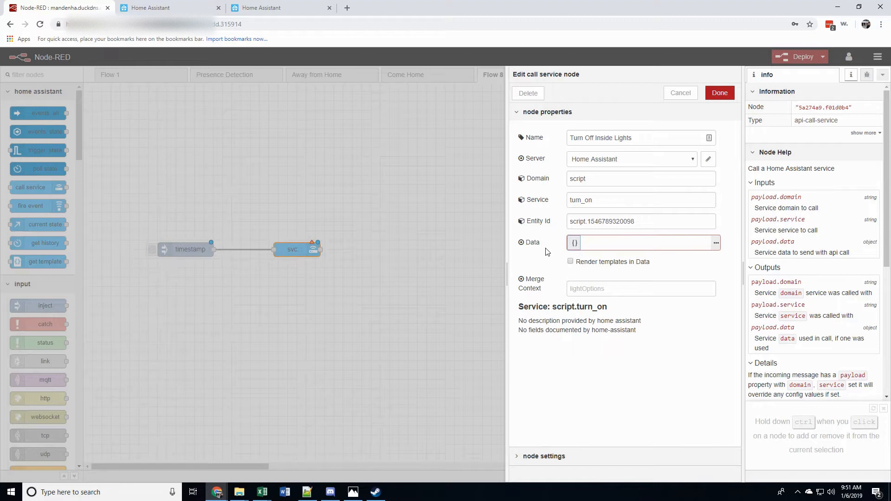
click(720, 93)
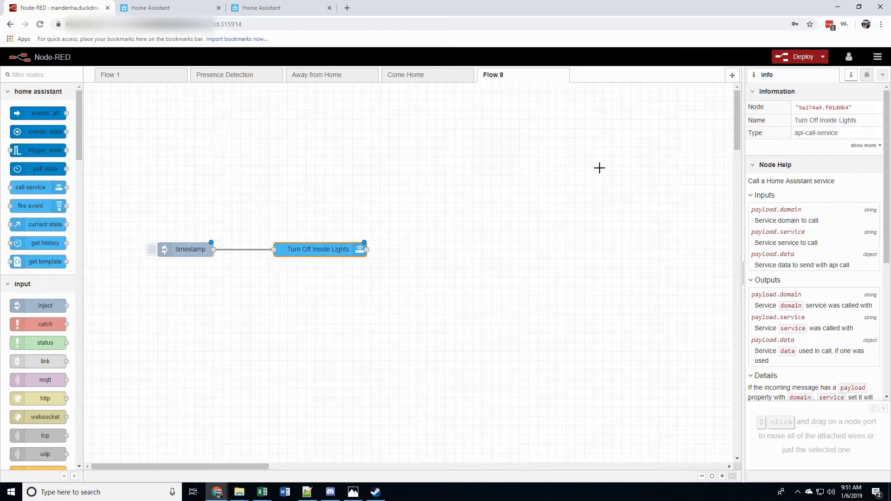
click(792, 61)
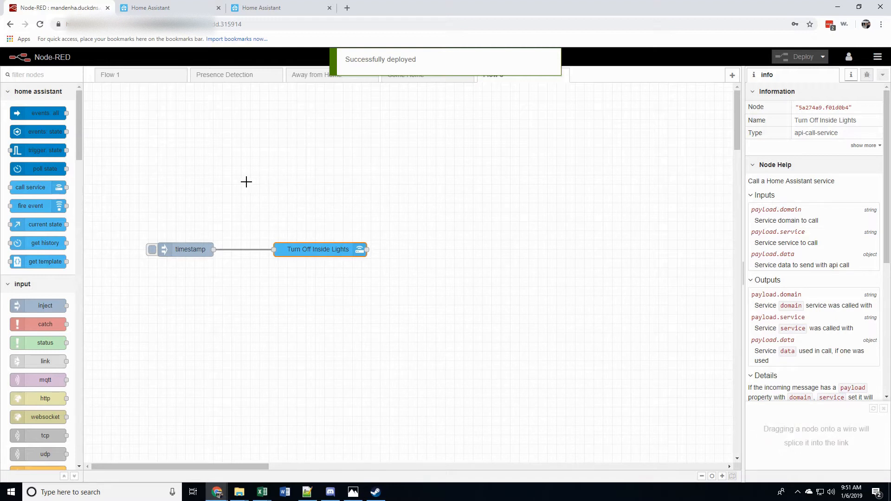
Step: Switch to the Home Assistant Overview and turn on Basement Lamps, Family Room Light and Master Bedroom Light
click(177, 8)
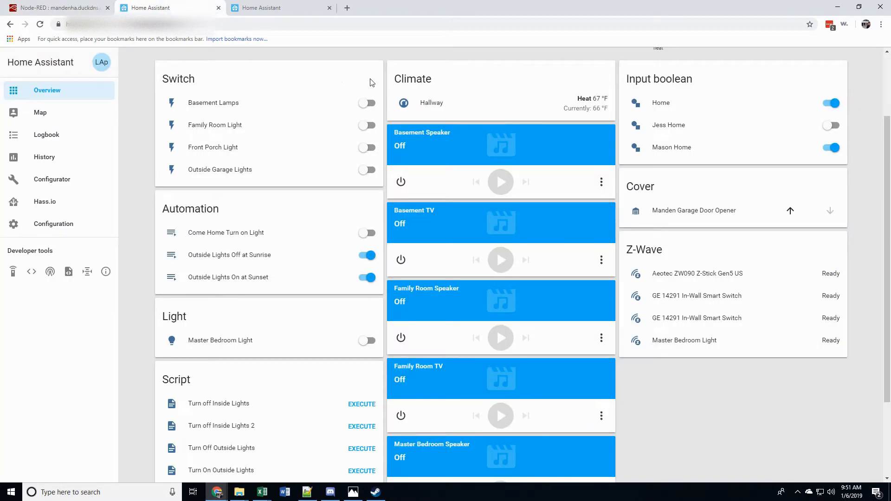
click(366, 104)
click(365, 127)
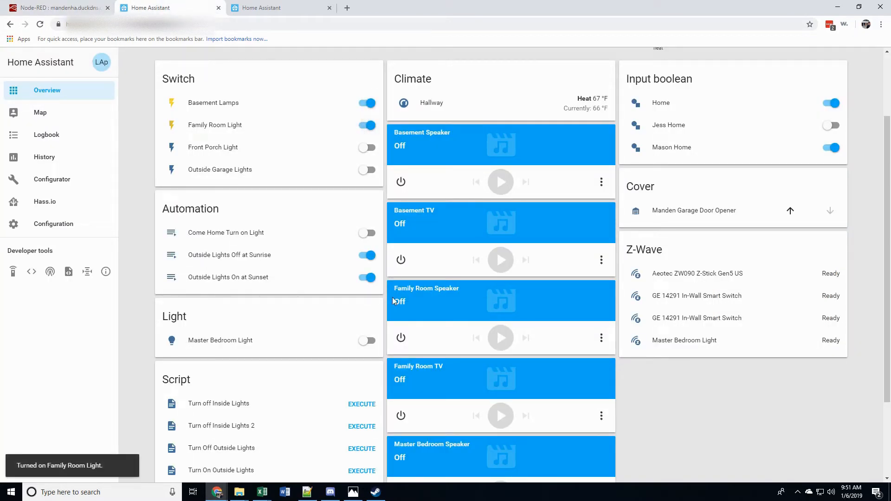
click(367, 341)
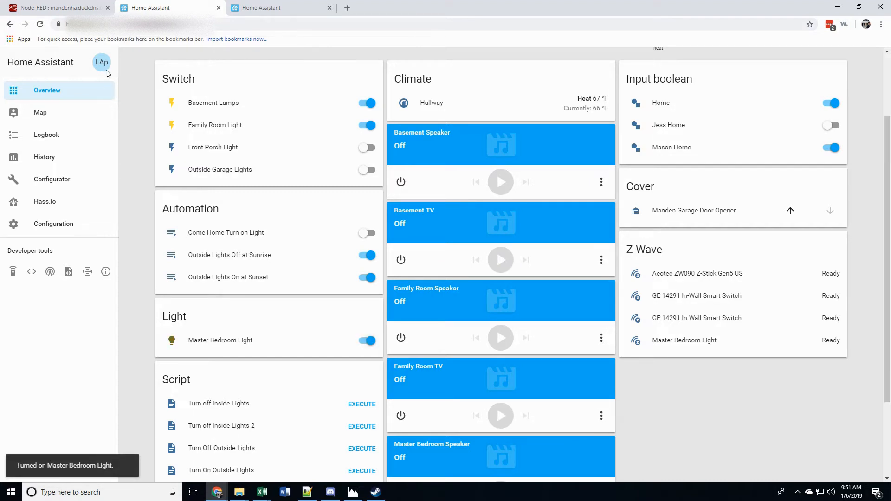
Step: Trigger the timestamp inject node in Node-RED and check the states of the inside lights in Home Assistant
click(72, 10)
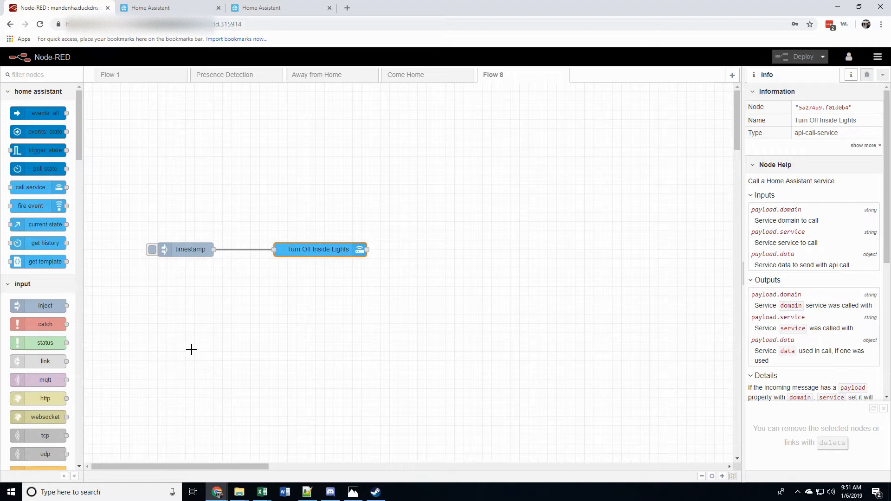
click(149, 253)
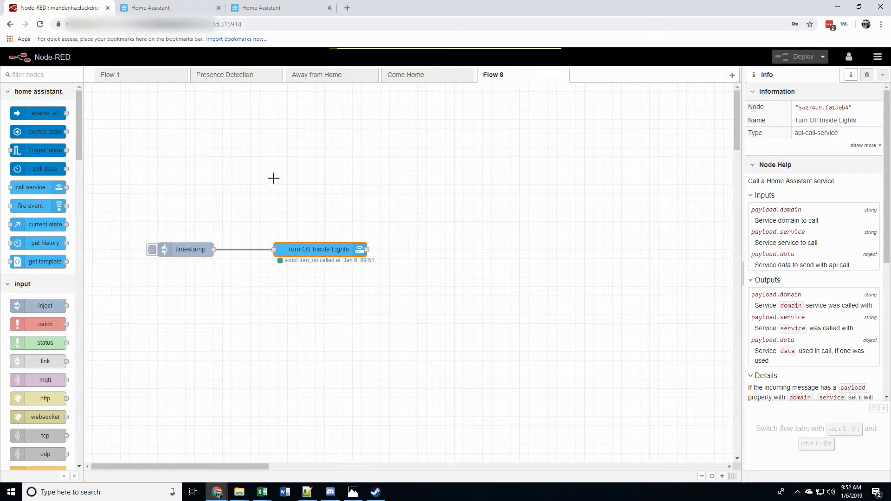
click(153, 6)
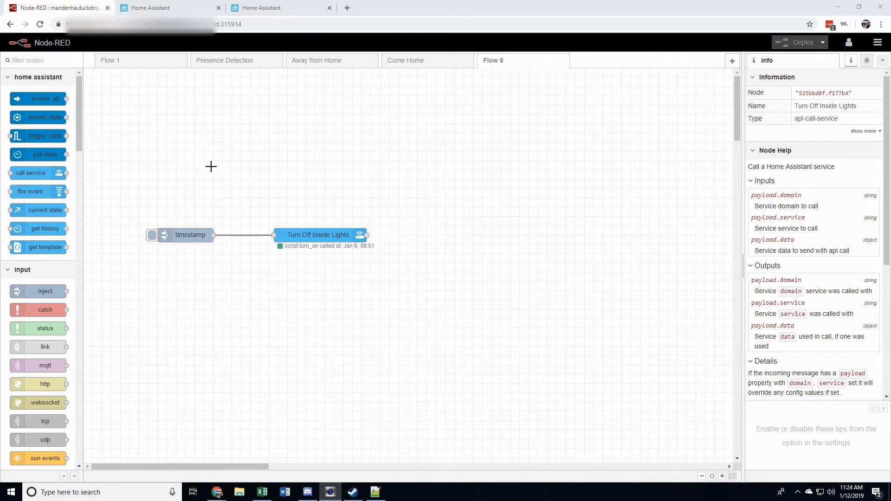
Step: Duplicate the Turn Off Inside Lights service node twice, placing one copy above and one below the original in Flow 8
click(311, 232)
key(ctrl+c)
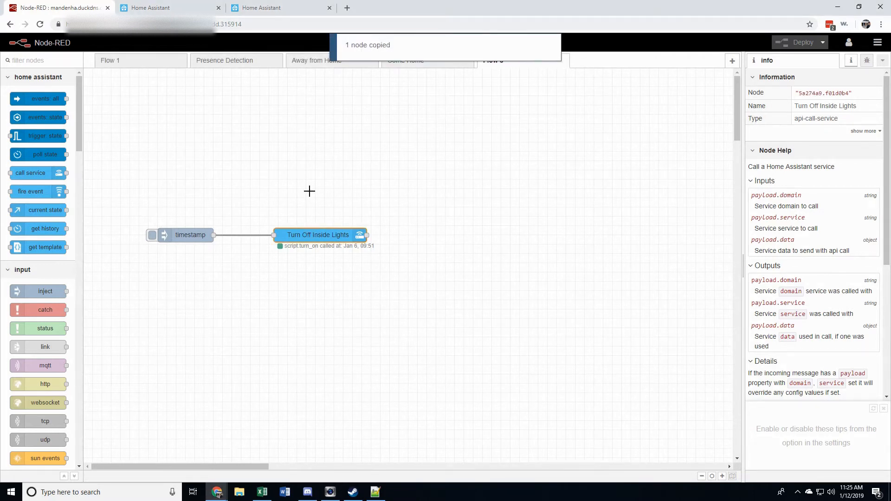
key(ctrl+v)
click(316, 139)
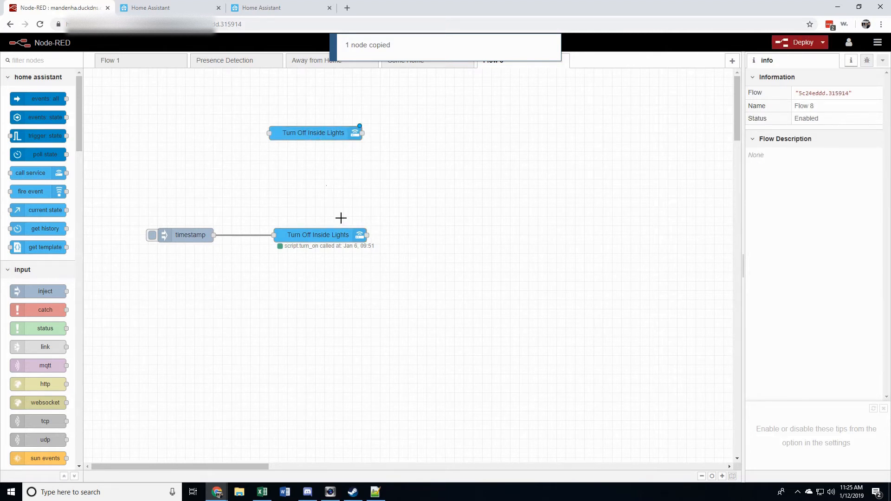
key(ctrl+v)
click(328, 330)
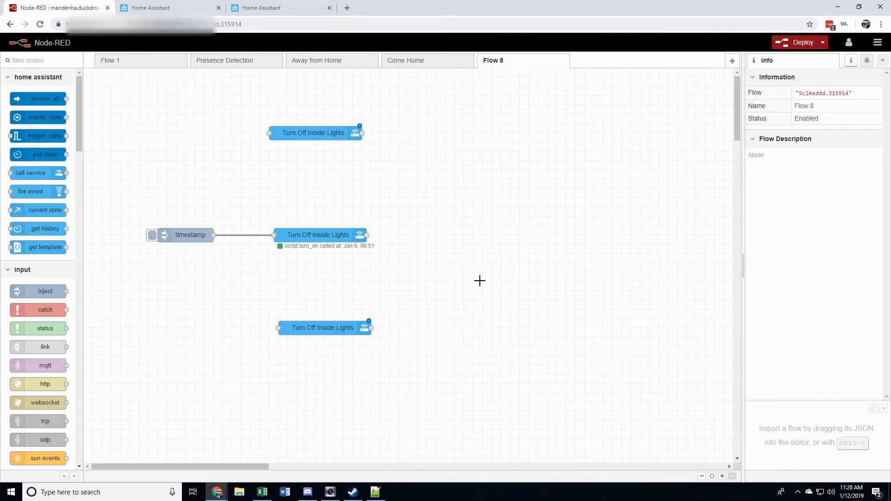
Step: Switch to Home Assistant and open the Turn off Inside Lights 2 script in the script editor
click(173, 10)
click(57, 218)
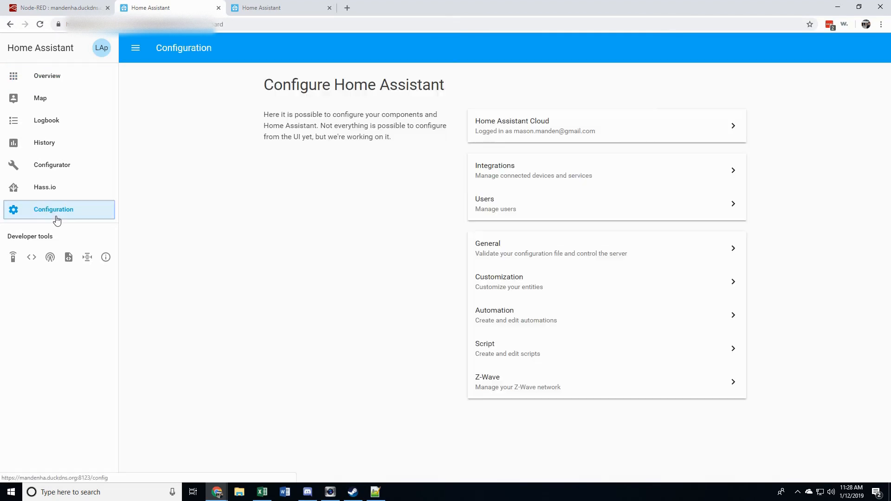
click(507, 351)
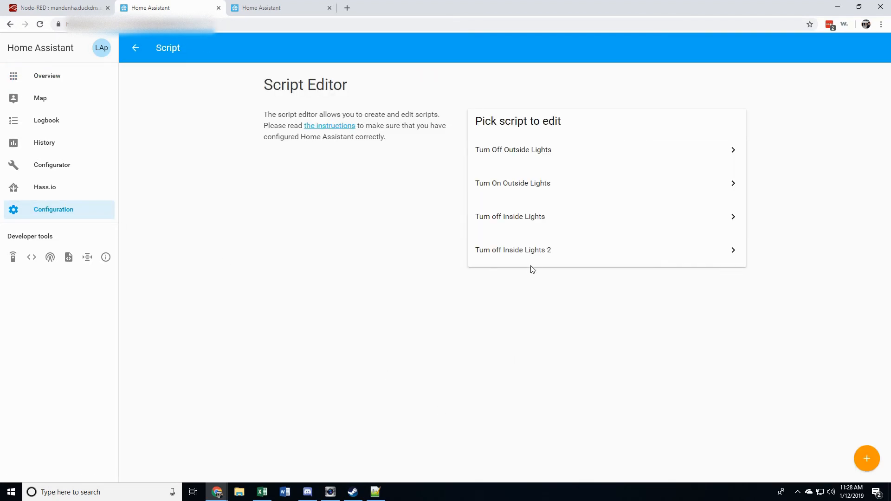
click(533, 250)
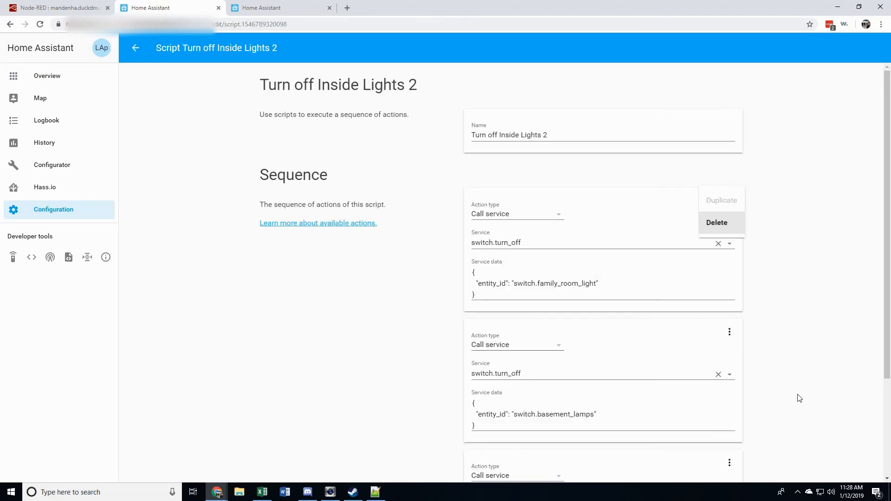
scroll(780, 334, down, 3)
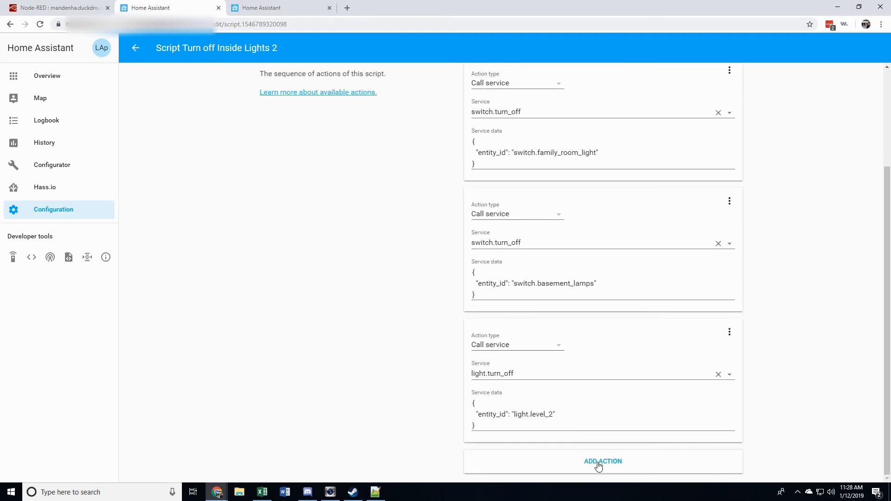
Step: Add a call service action using switch.turn_on with empty service data, save the script, and switch back to Node-RED
click(598, 462)
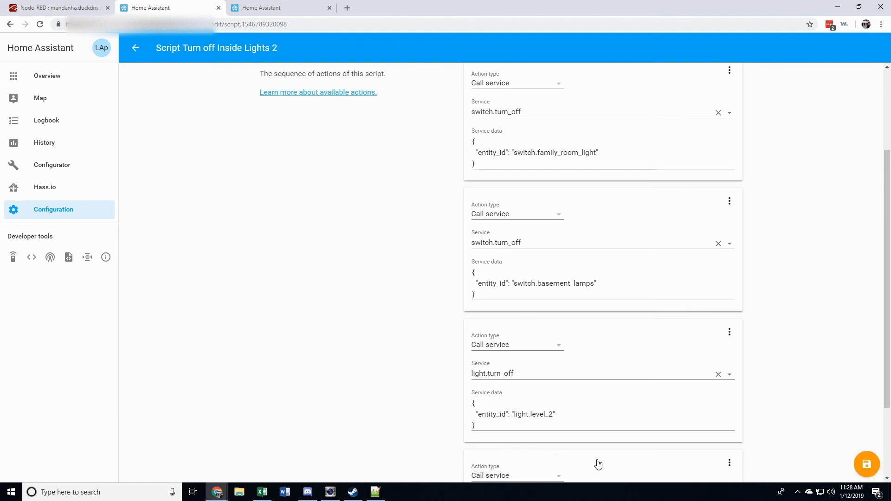
scroll(412, 400, down, 3)
click(503, 397)
text(swit)
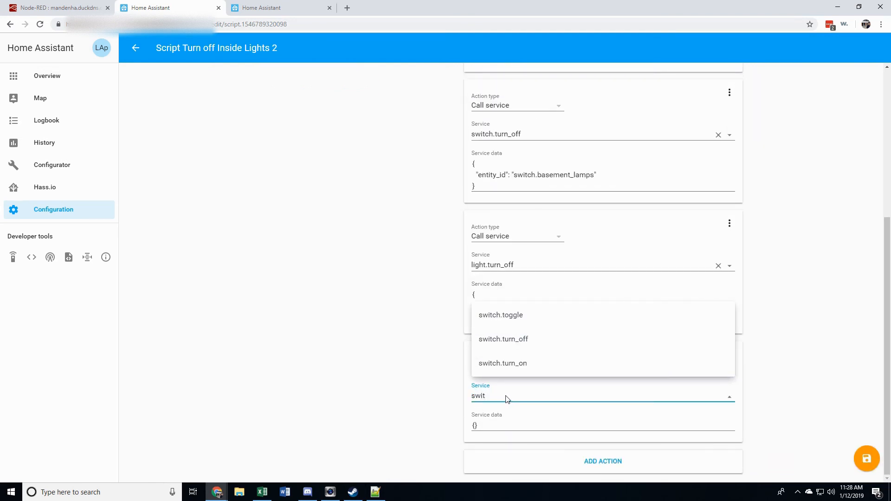
click(505, 363)
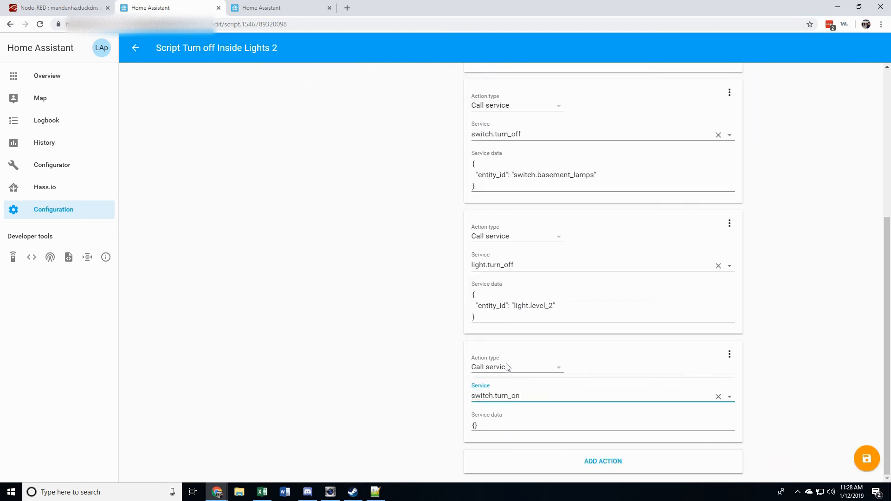
drag(475, 426, 462, 429)
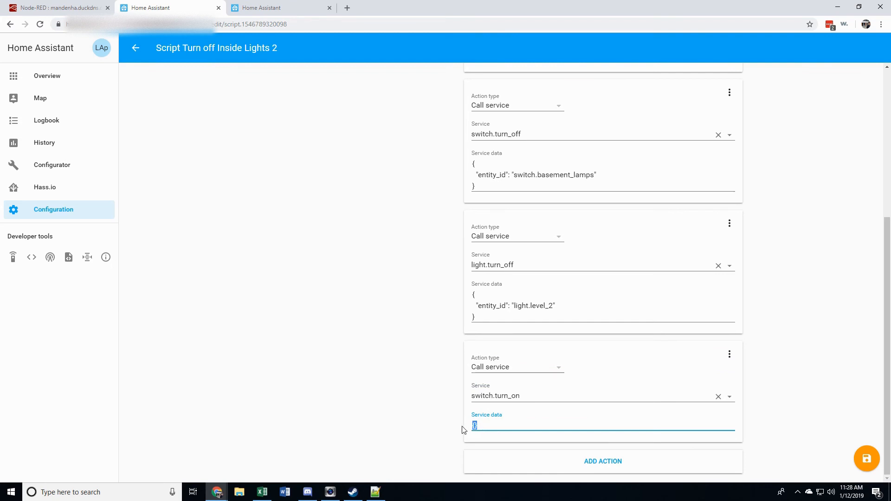
click(866, 458)
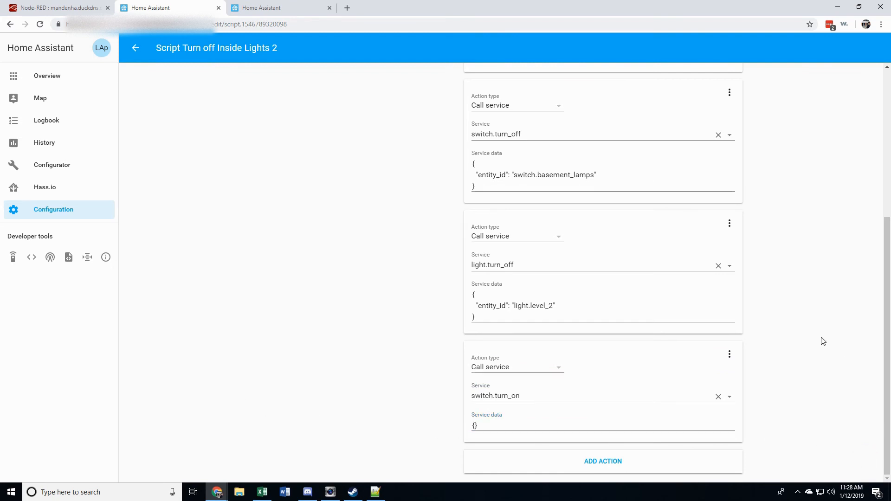
scroll(820, 340, up, 4)
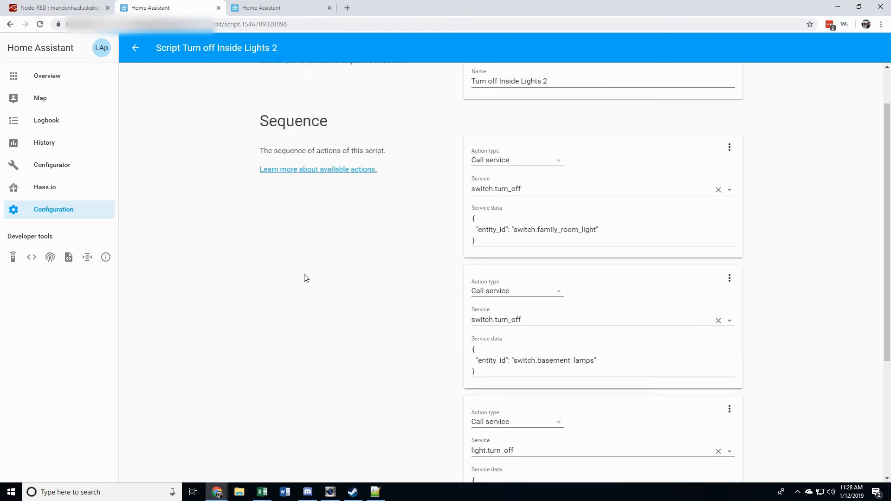
click(75, 9)
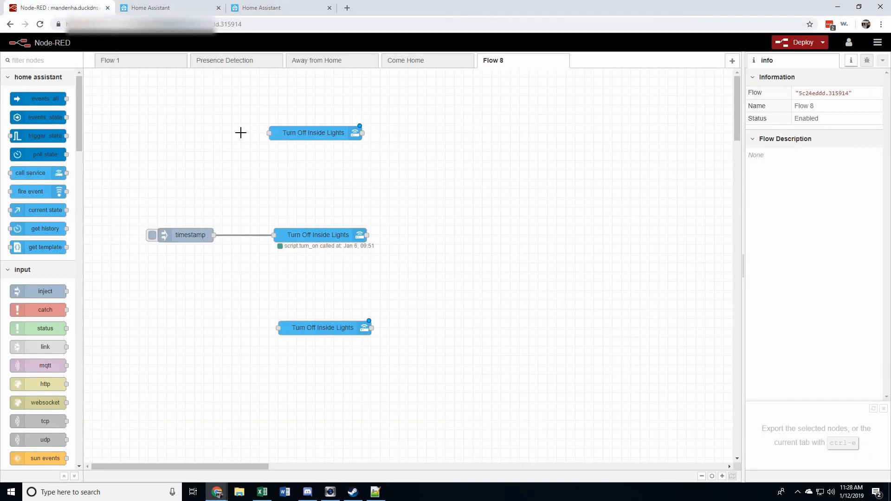